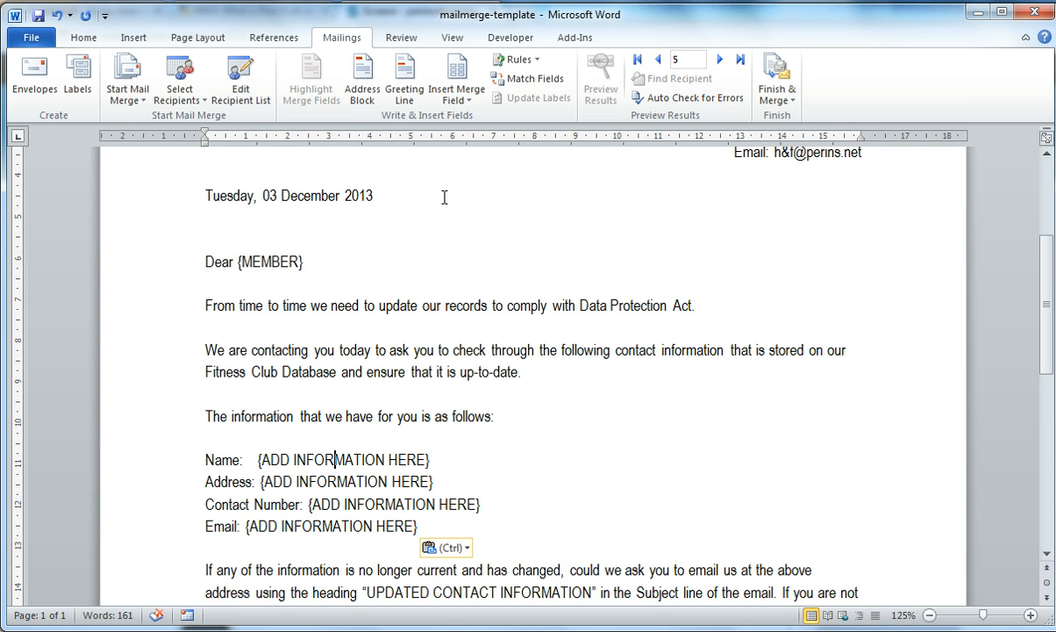
Step: Replace the {MEMBER} placeholder in the salutation with the Firstname and Surname merge fields
left_click(456, 95)
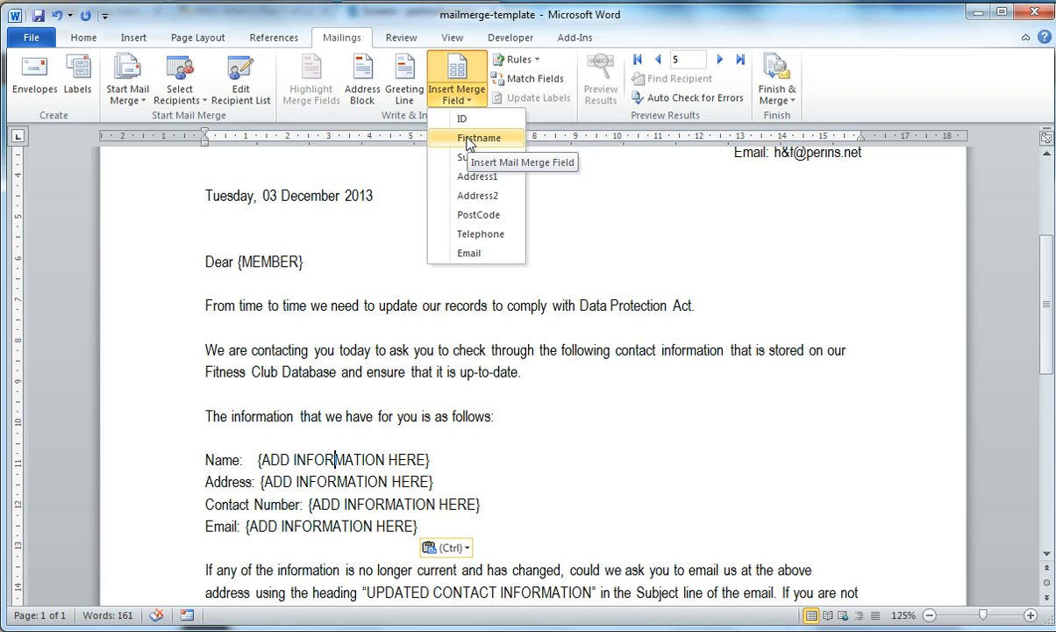
left_click(389, 261)
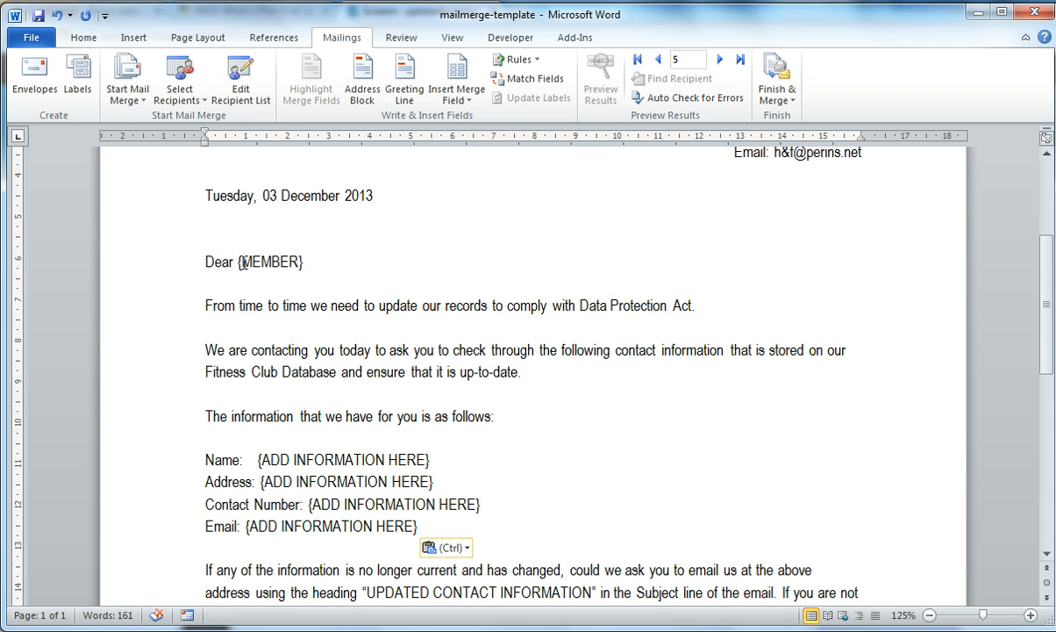
left_click_drag(302, 262, 274, 262)
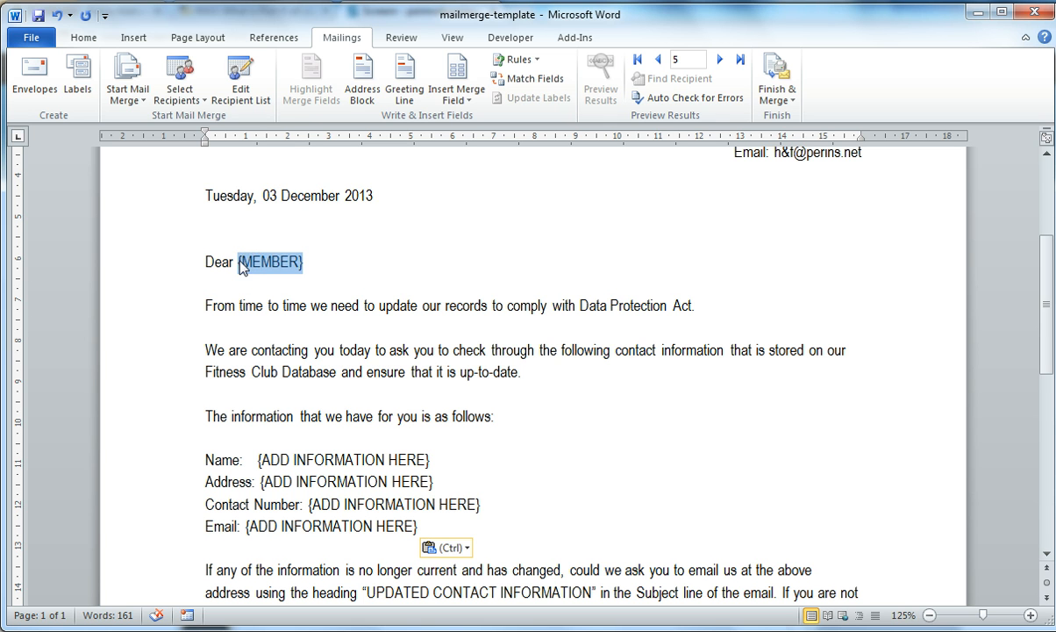
left_click(461, 98)
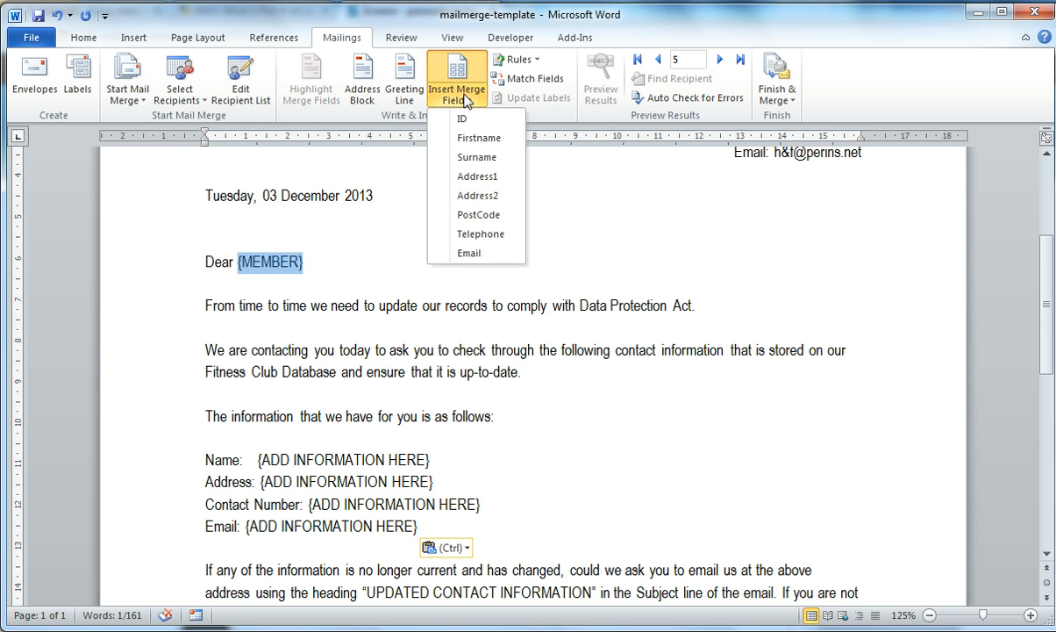
left_click(477, 140)
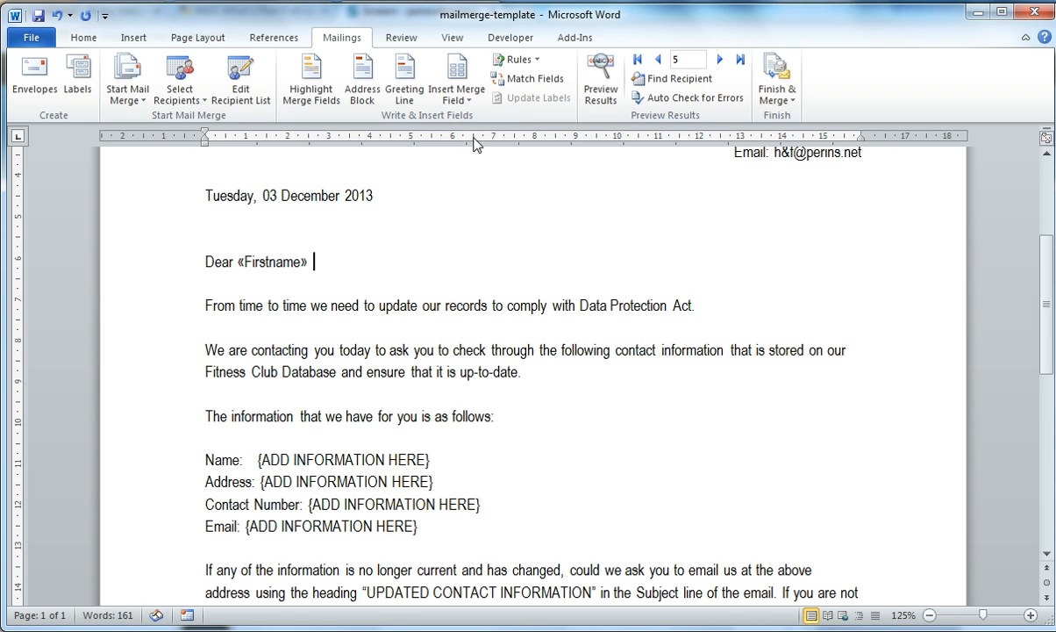
left_click(458, 96)
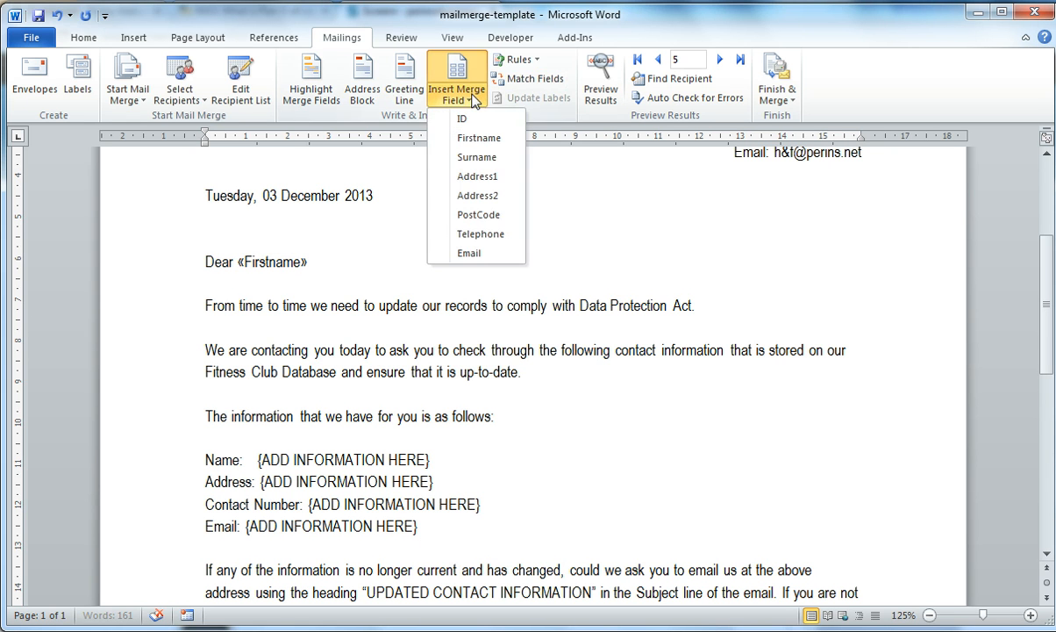
left_click(478, 158)
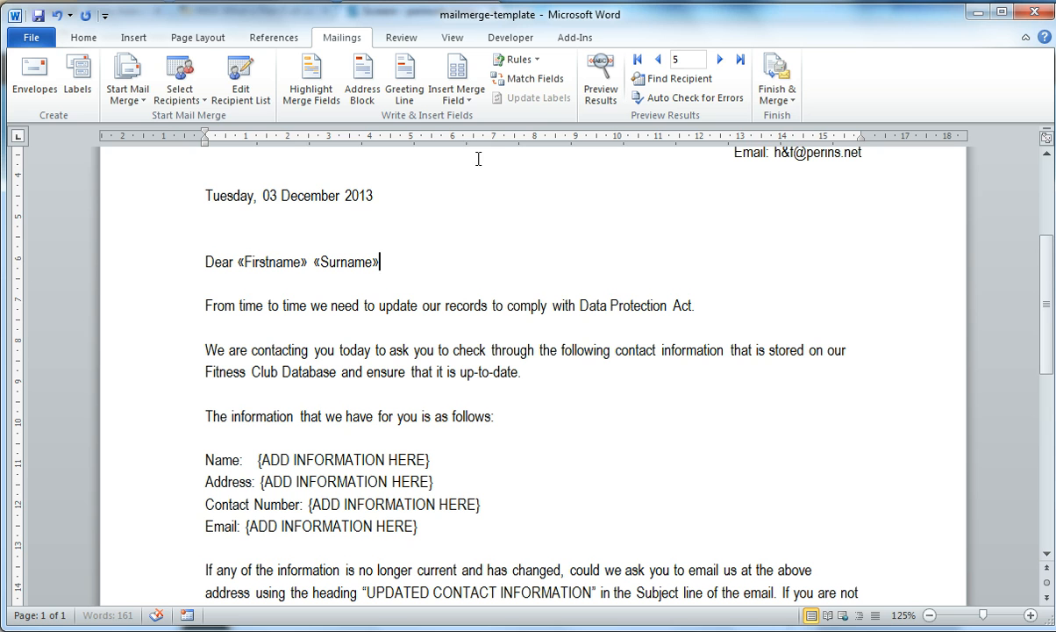
Step: Preview the merged salutation for each recipient from record 5 back to record 1, and return to the field view
left_click(600, 88)
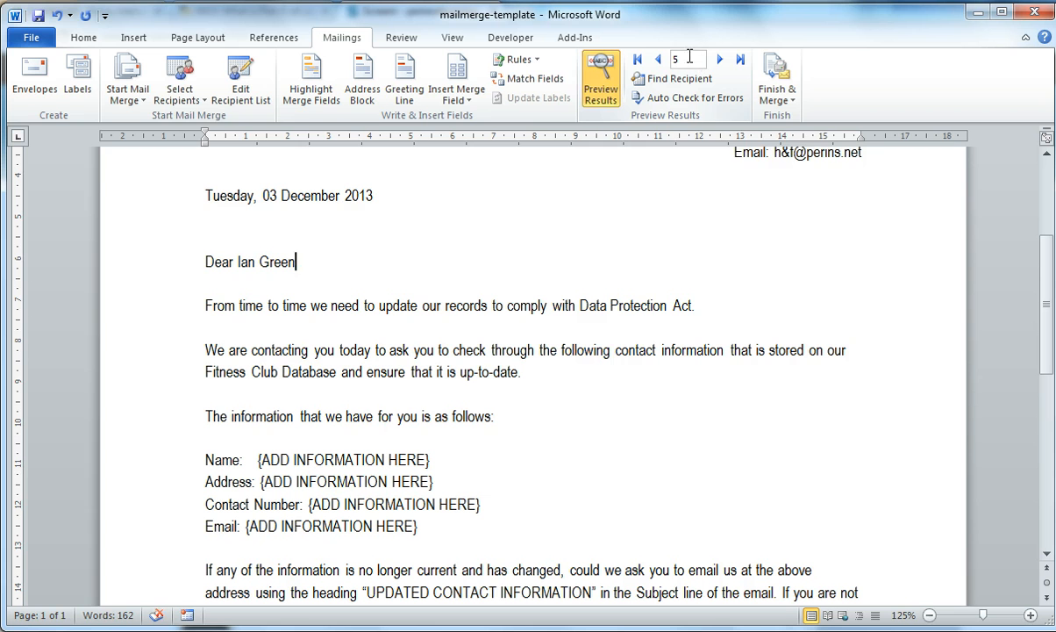
left_click(658, 59)
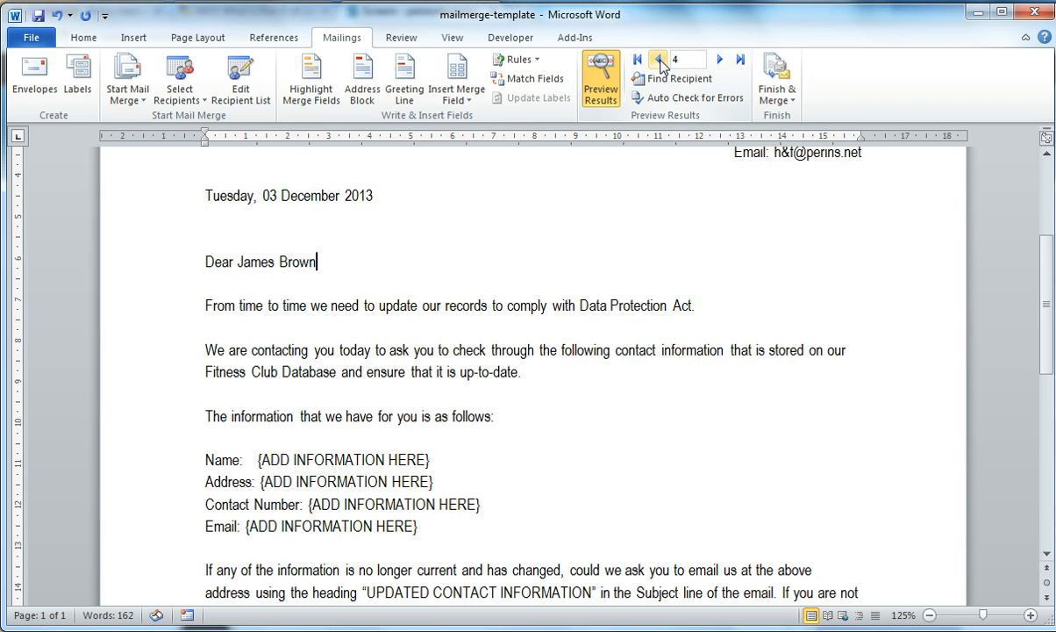
left_click(659, 60)
left_click(659, 60)
left_click(658, 59)
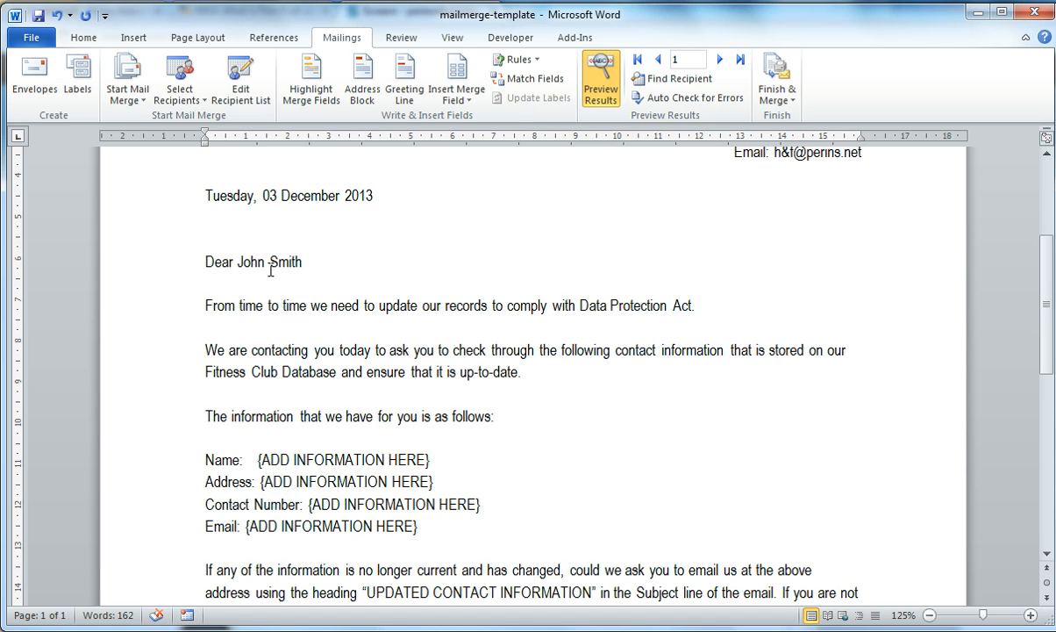
left_click(608, 81)
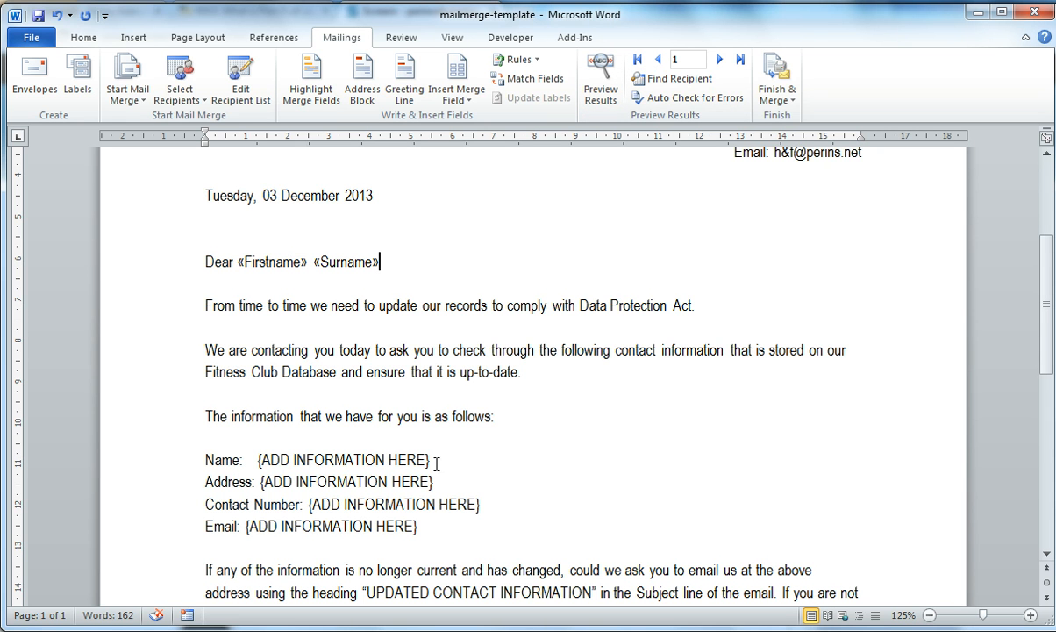
Step: Replace the placeholder on the Name line with the Firstname and Surname merge fields
left_click_drag(436, 460, 260, 462)
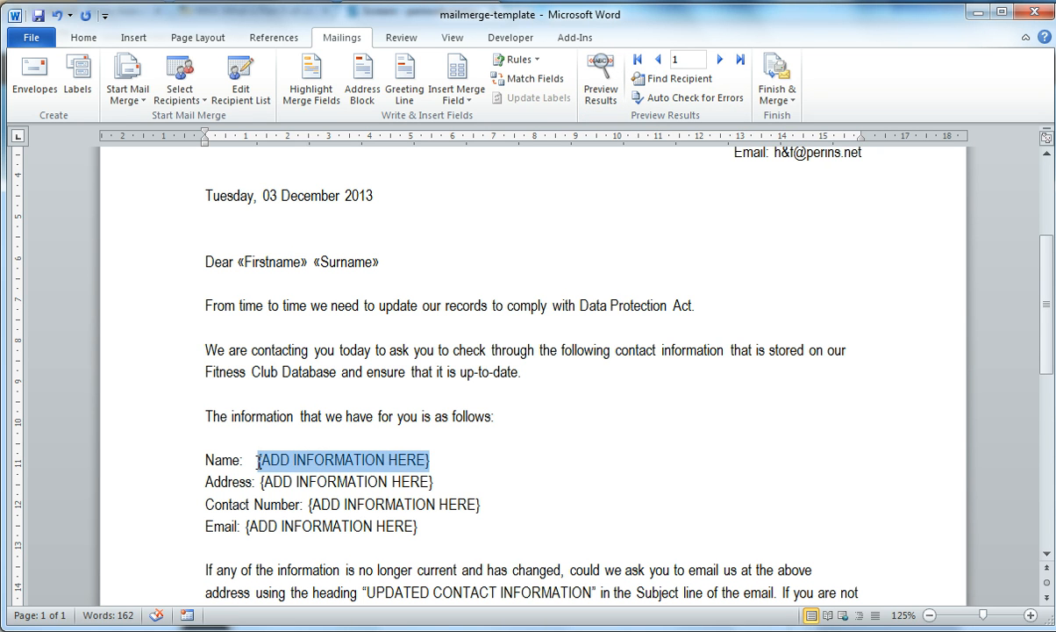
left_click(455, 96)
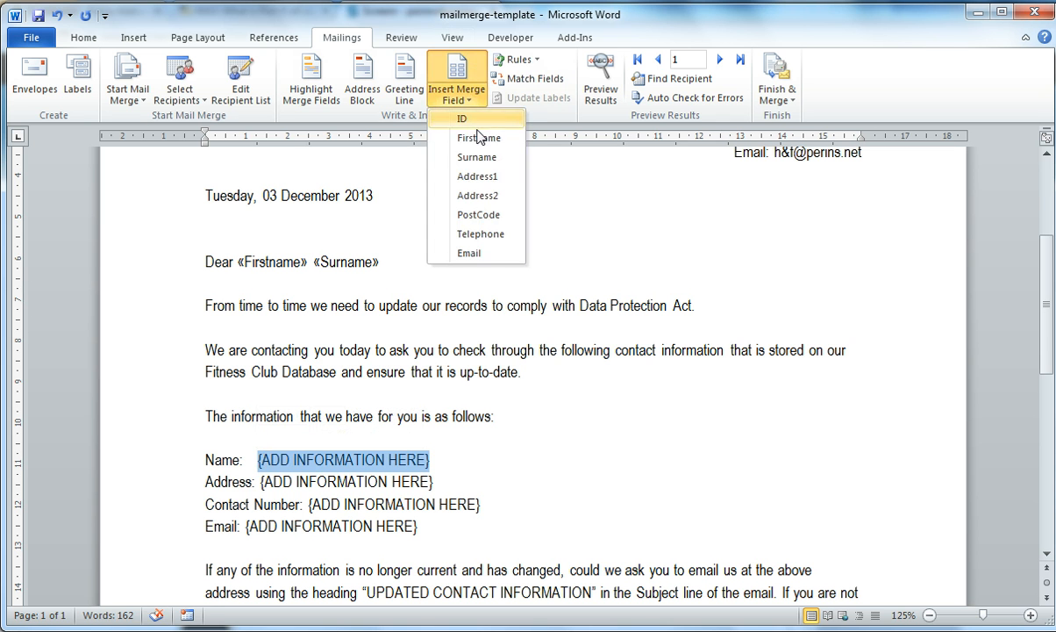
left_click(479, 138)
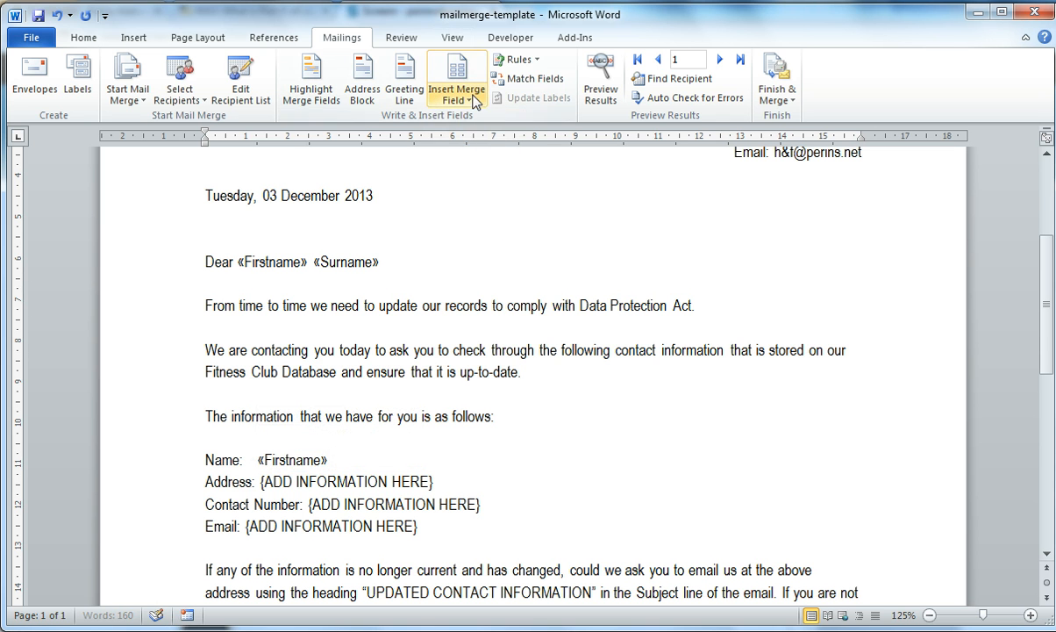
left_click(452, 95)
left_click(481, 158)
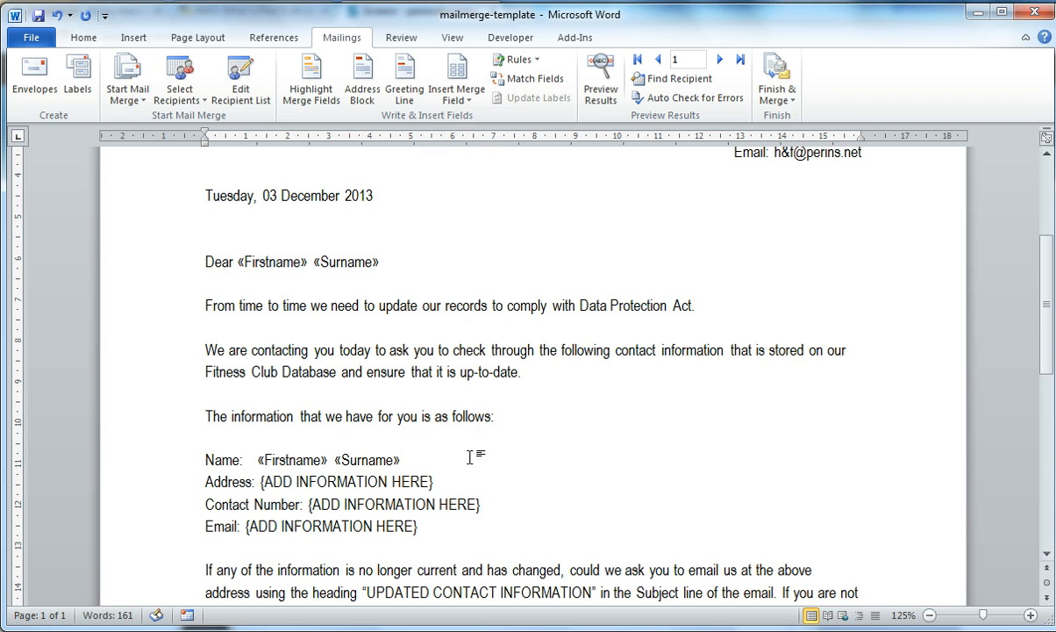
Step: Replace the Address line's placeholder with the Address1, Address2 and PostCode merge fields, adding a comma after Address1 and keeping Contact Number on its own line
left_click_drag(436, 482, 271, 483)
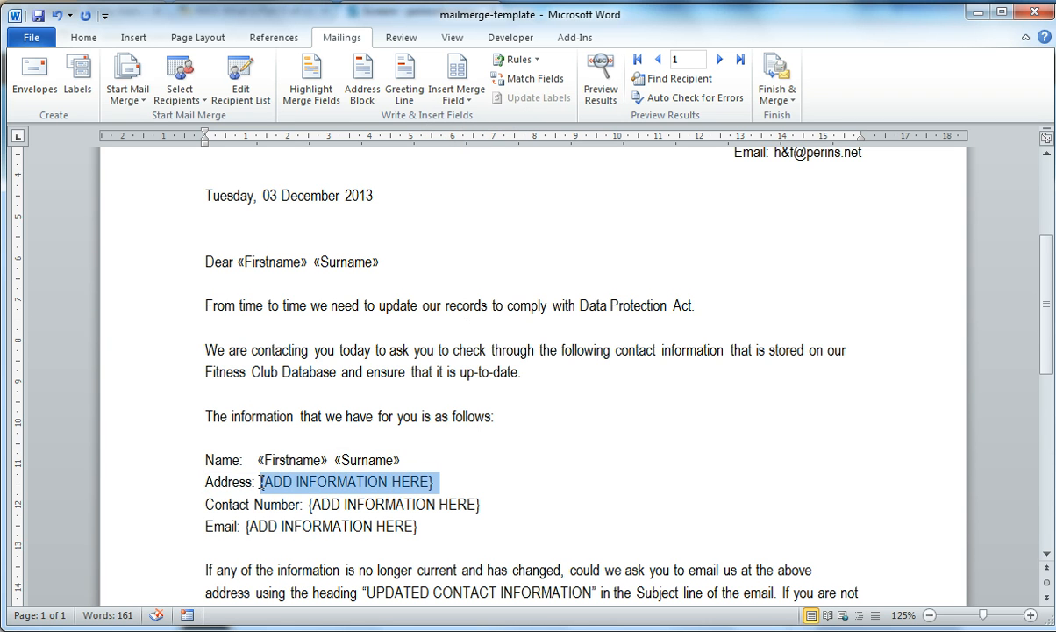
left_click(462, 99)
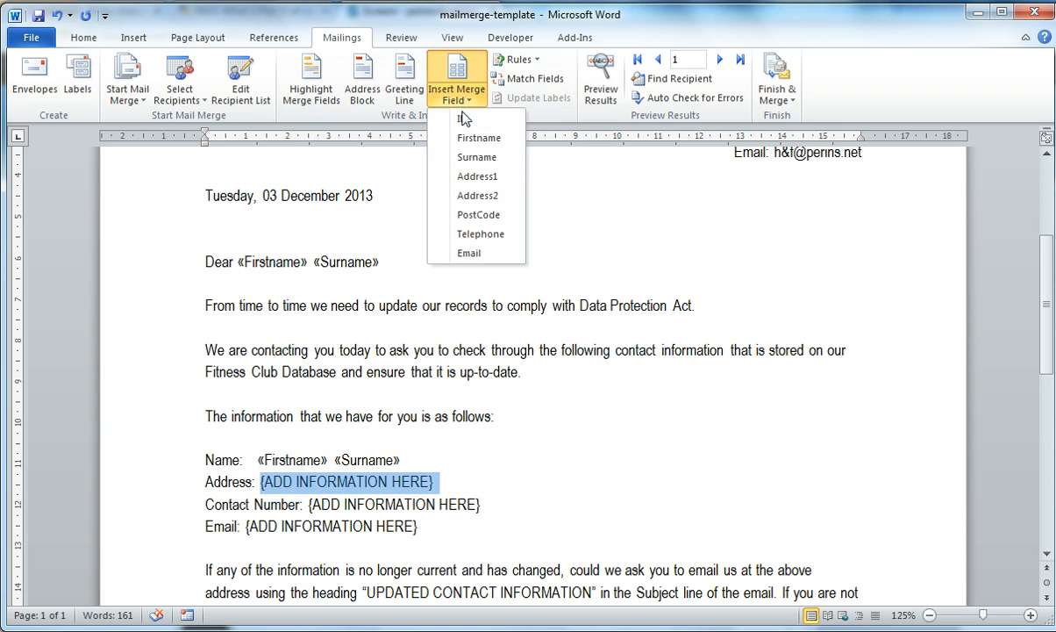
left_click(479, 176)
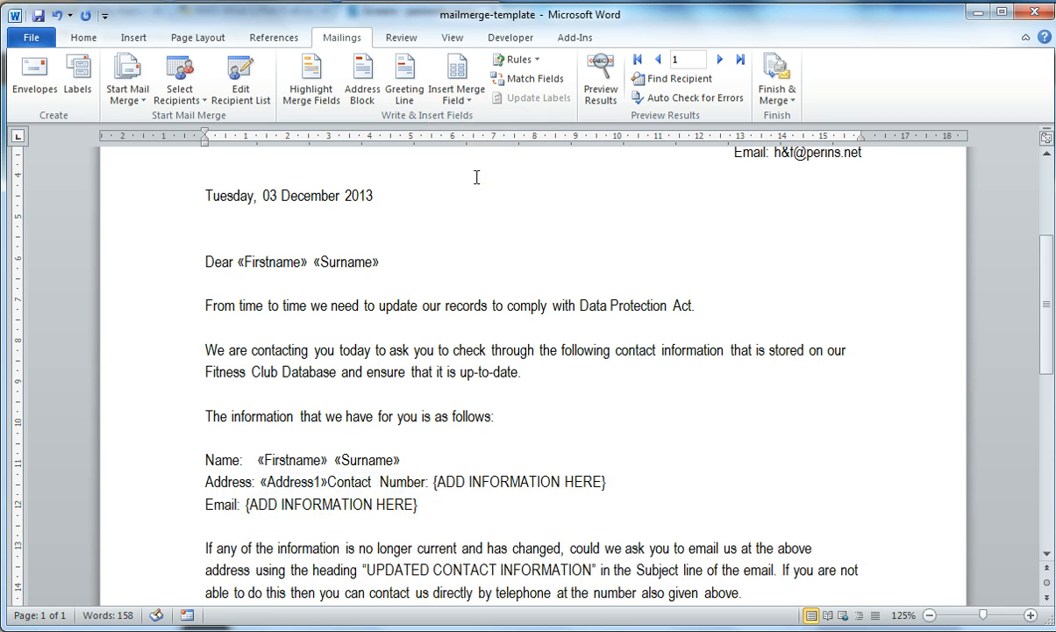
key("Return")
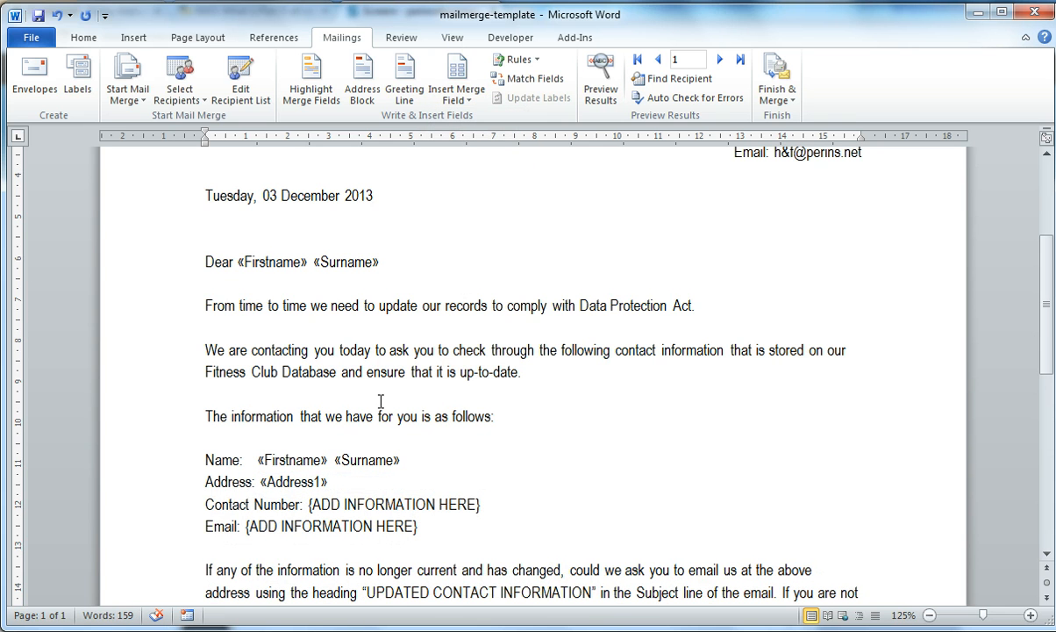
left_click(347, 479)
type(",")
left_click(456, 95)
left_click(493, 198)
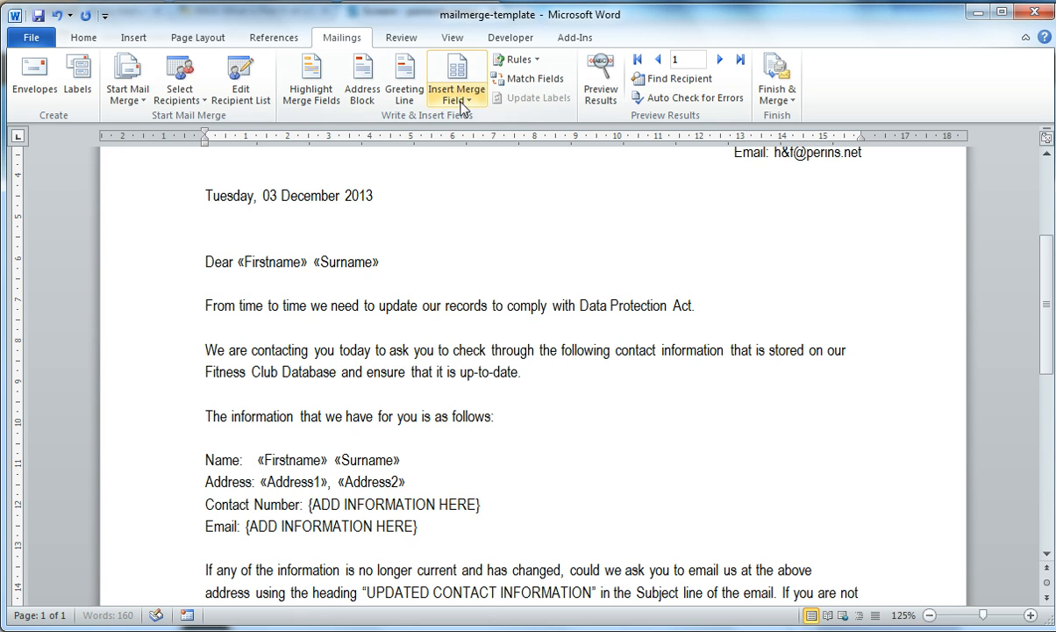
left_click(443, 94)
left_click(479, 214)
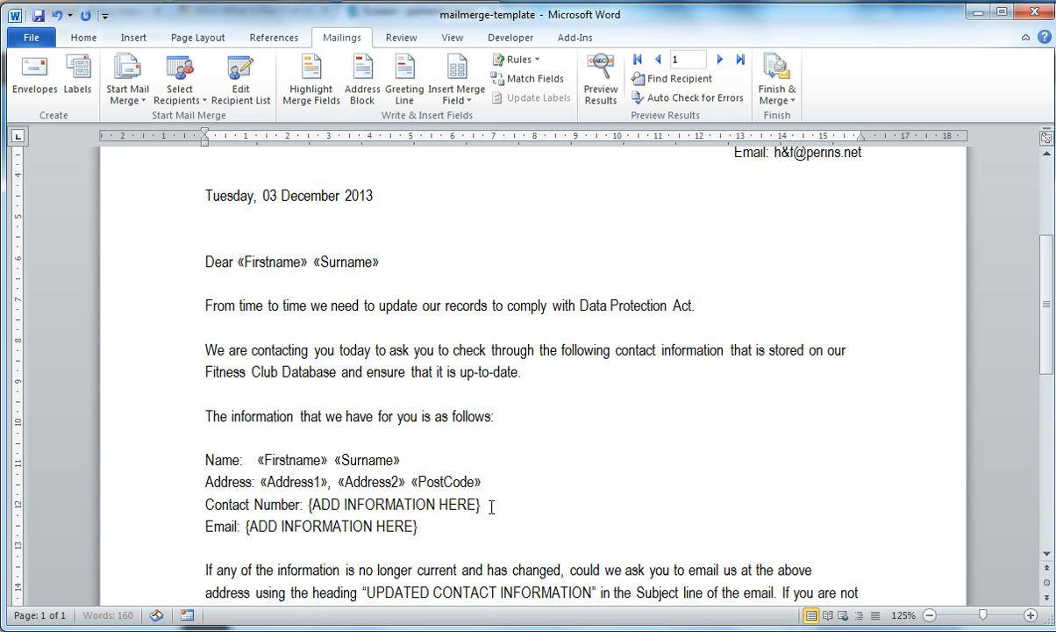
Step: Replace the Contact Number placeholder with the Telephone merge field and the Email placeholder with the Email merge field
left_click_drag(491, 506, 314, 504)
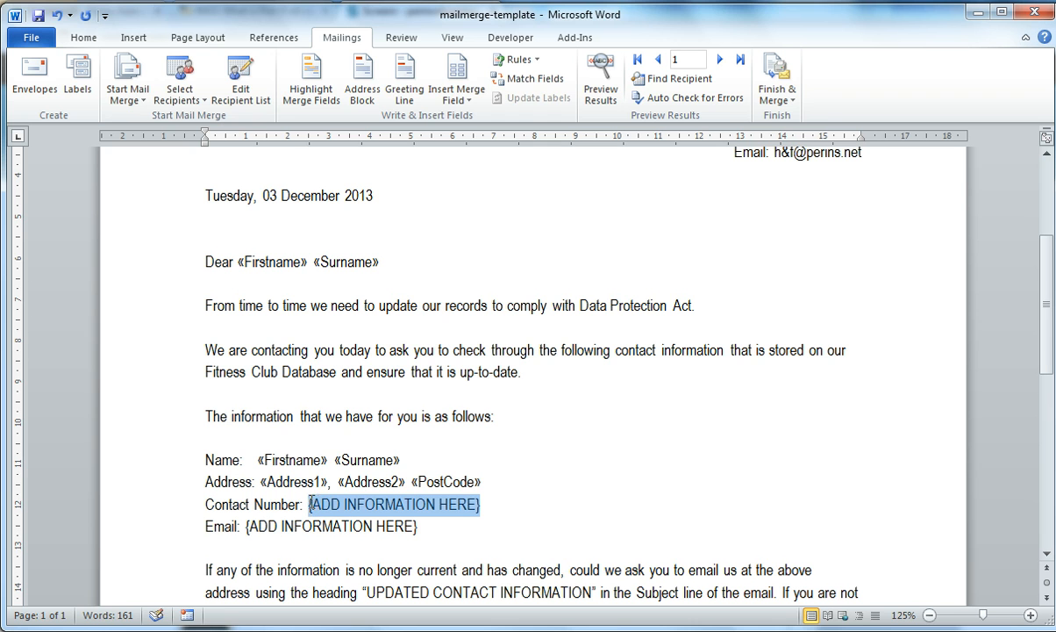
left_click(457, 95)
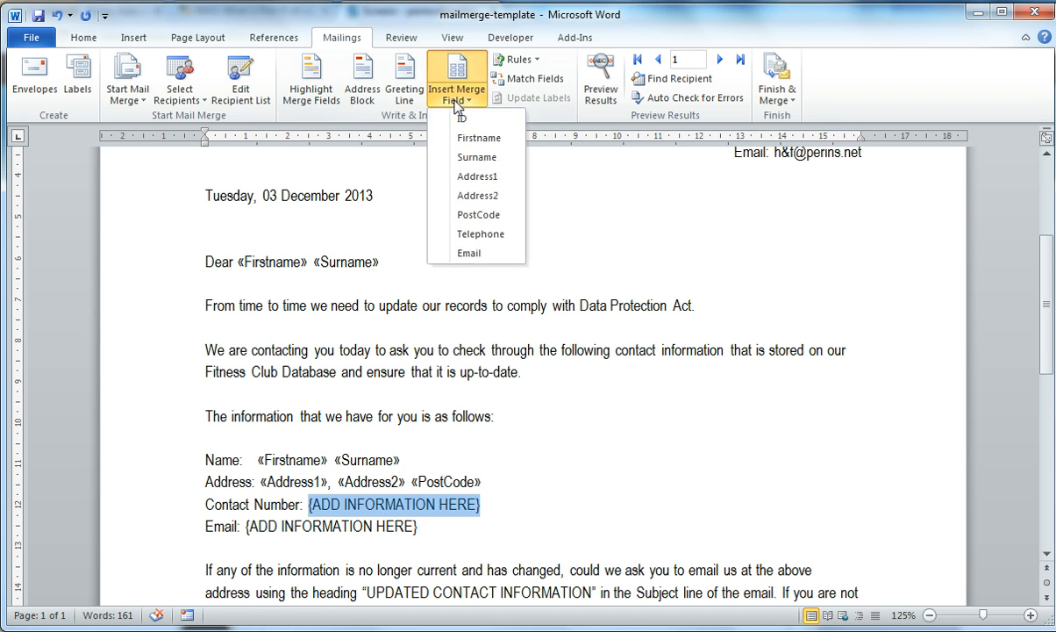
left_click(491, 242)
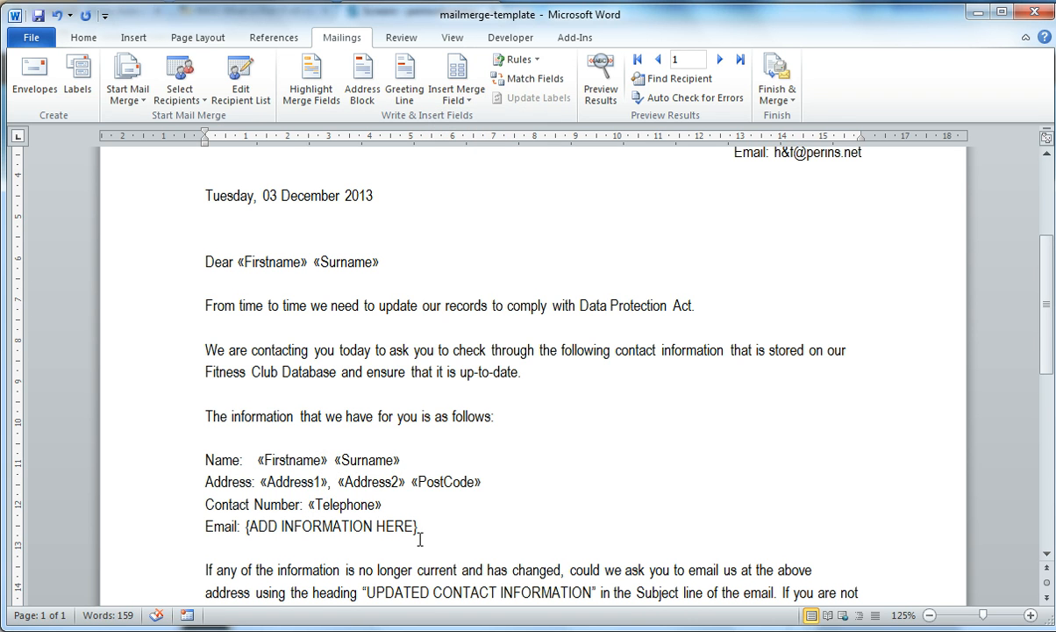
left_click_drag(419, 526, 249, 525)
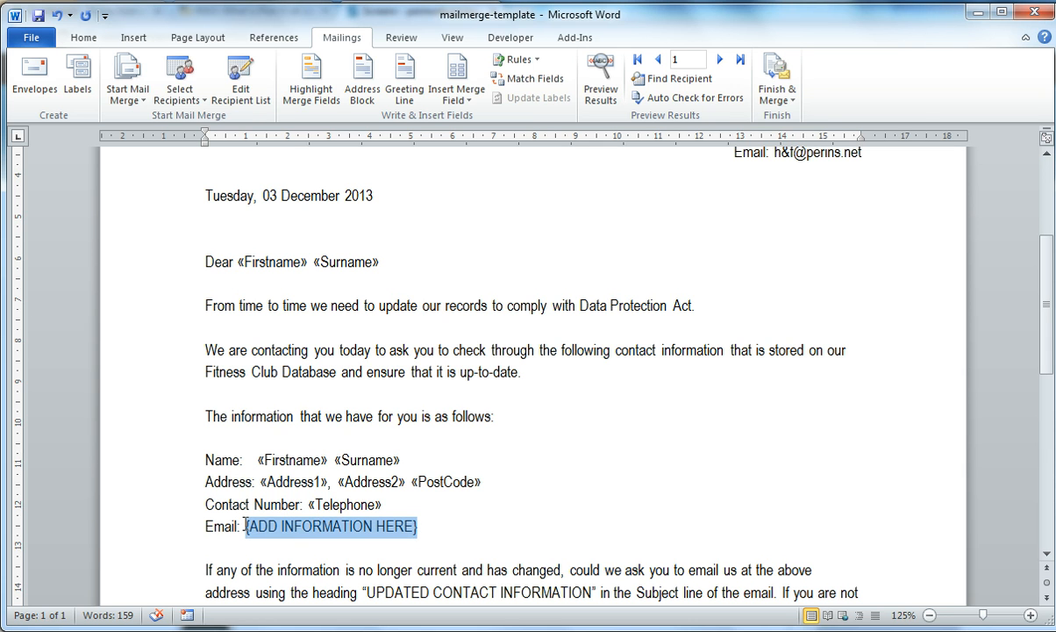
left_click(457, 95)
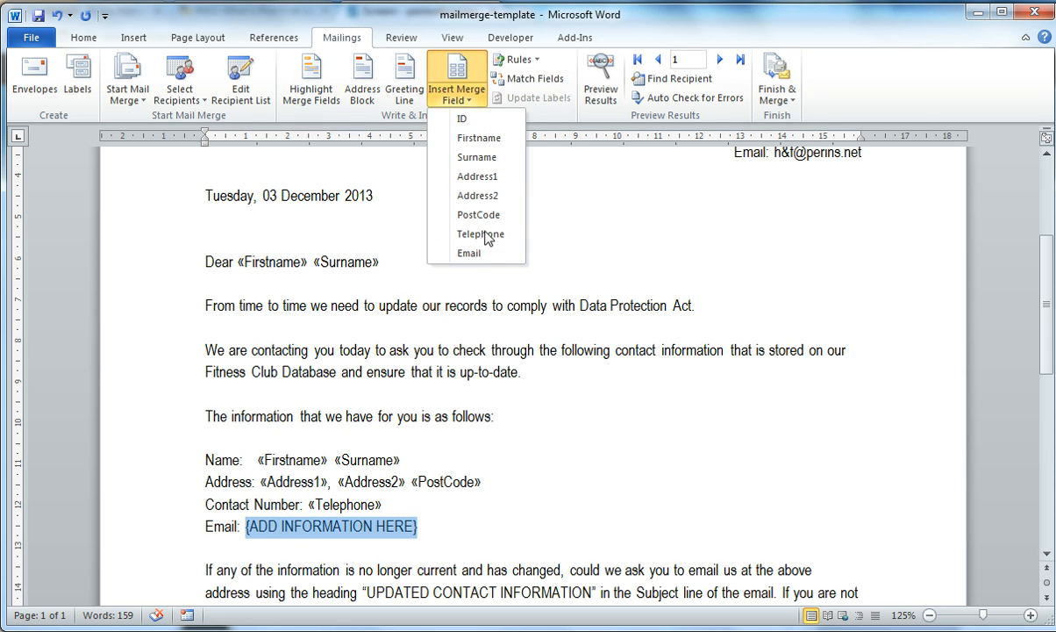
left_click(474, 253)
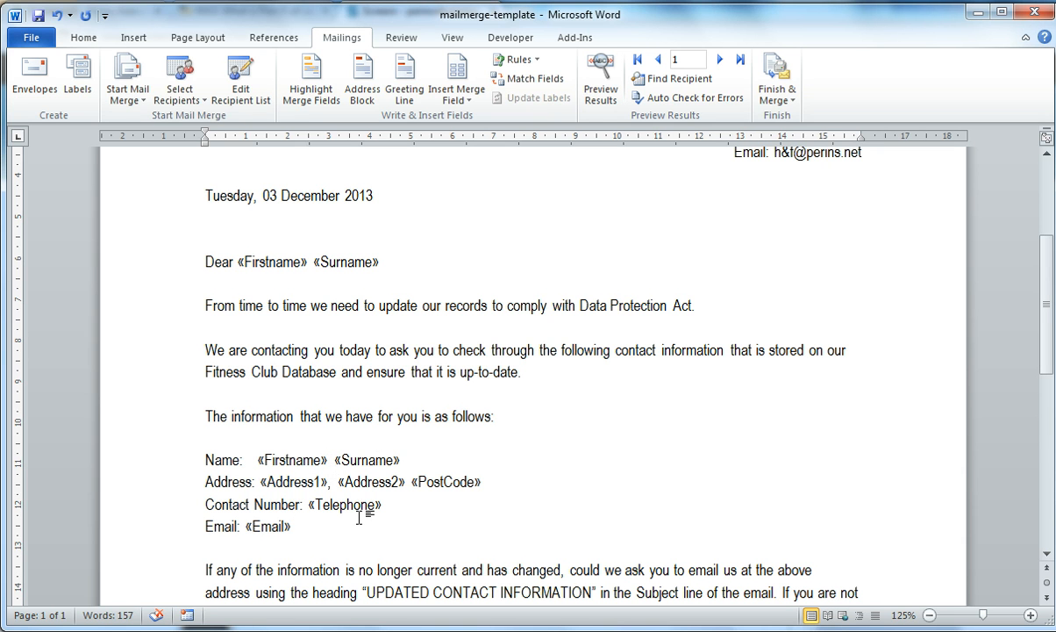
Step: Preview the merged letter and check the contact details for each recipient from record 1 to record 5
left_click(602, 75)
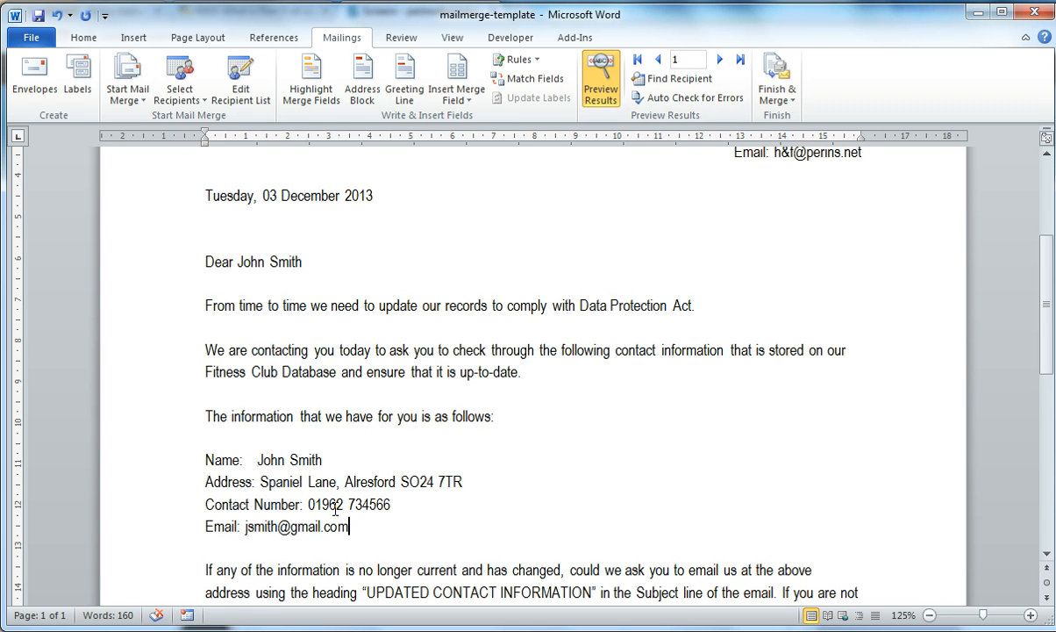
left_click(719, 59)
left_click(719, 60)
left_click(719, 60)
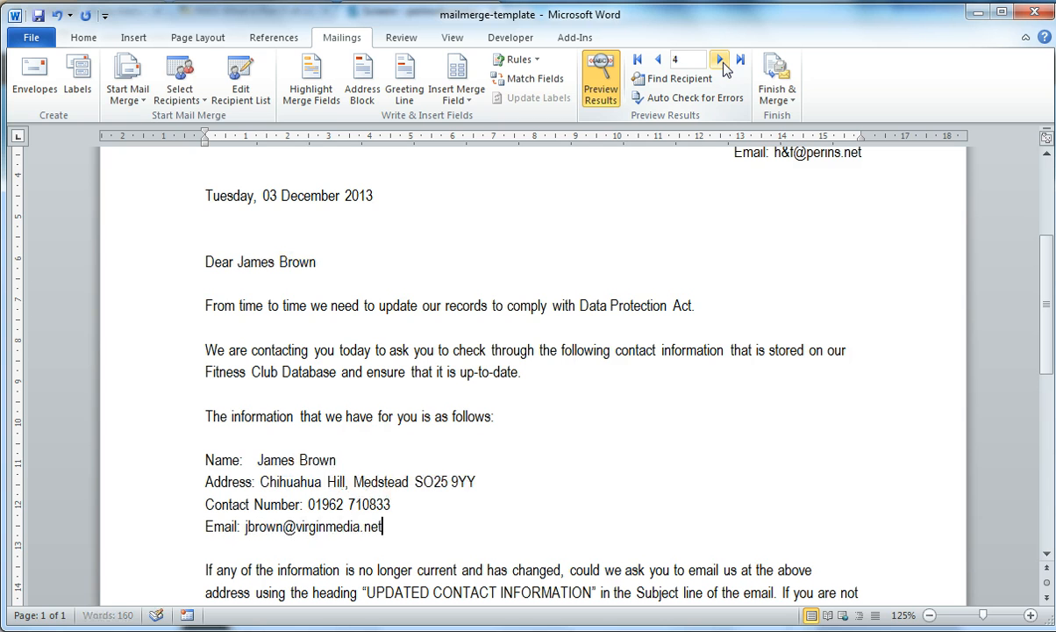
left_click(720, 60)
left_click(719, 60)
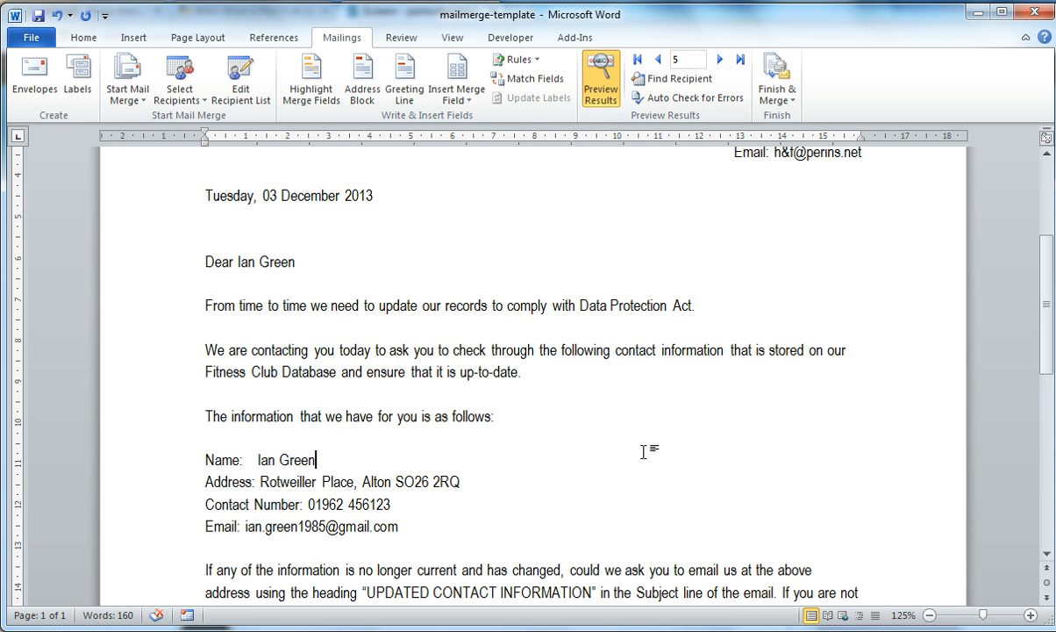
Step: Open the Step by Step Mail Merge Wizard and advance it from recipient selection to the Complete the merge stage
left_click(127, 97)
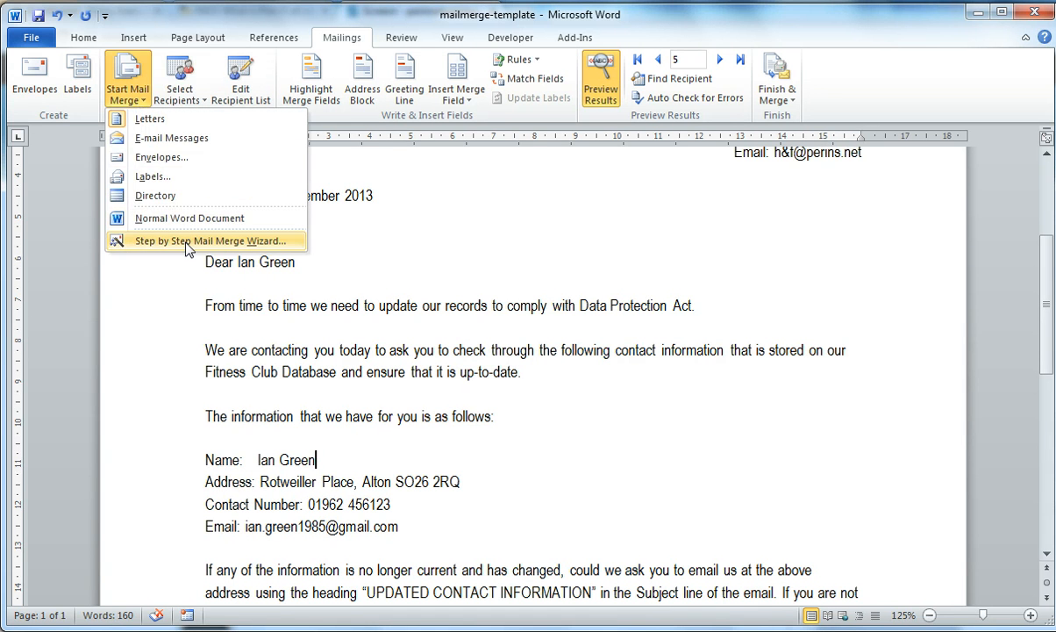
left_click(186, 247)
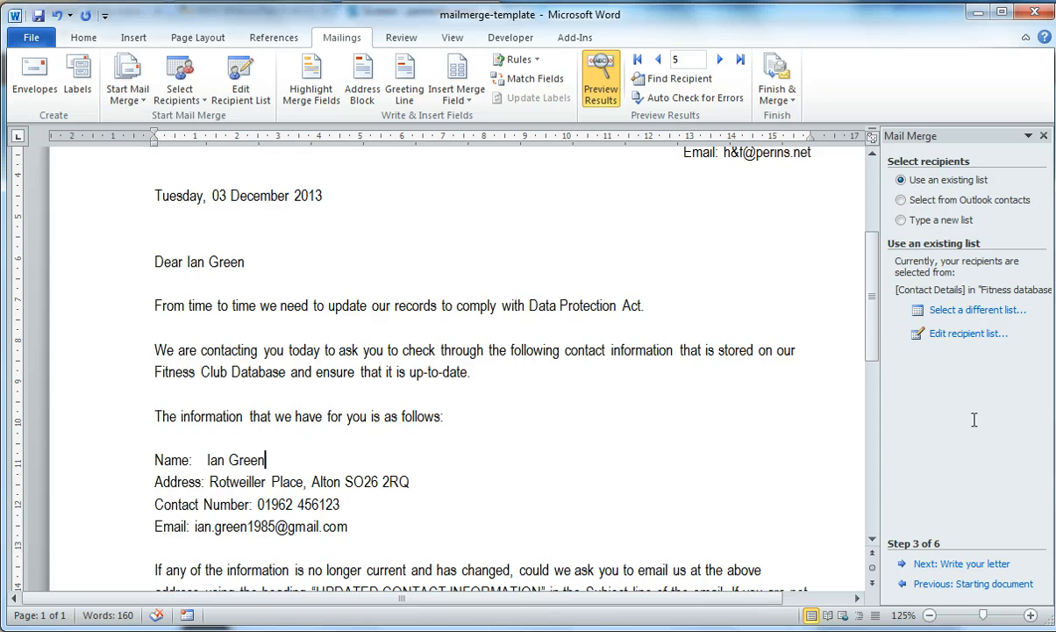
left_click(995, 568)
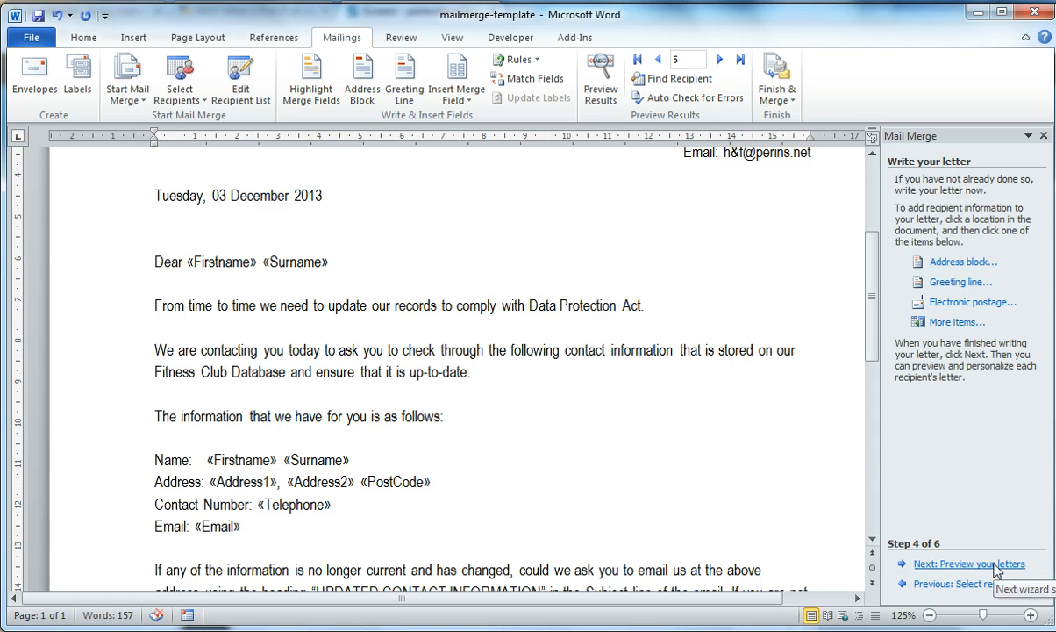
left_click(995, 568)
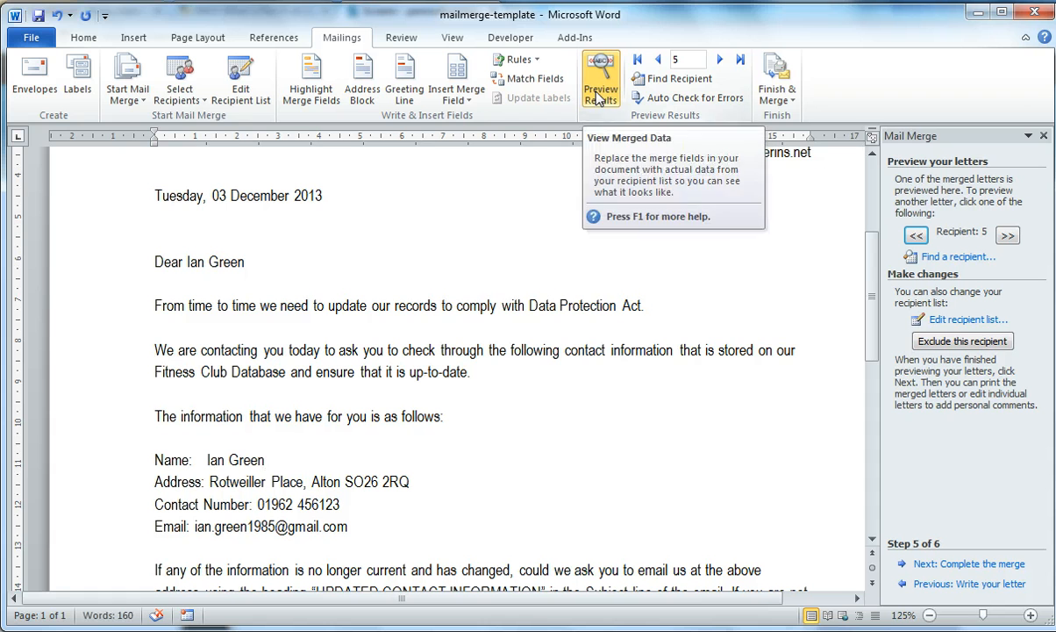
left_click(962, 565)
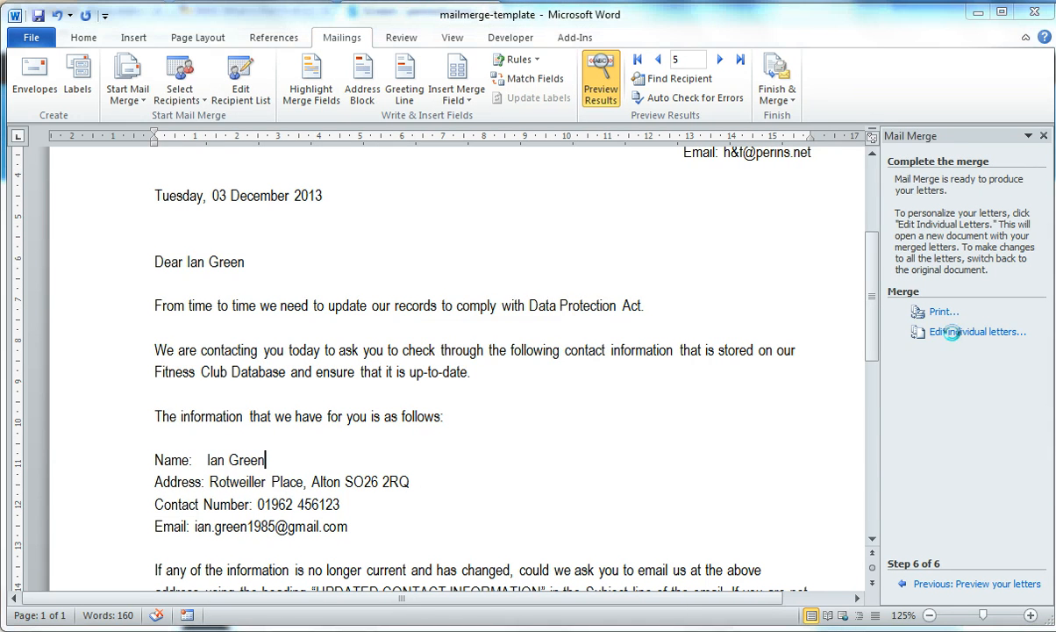
Step: Merge all records into a new document of individual letters
left_click(952, 335)
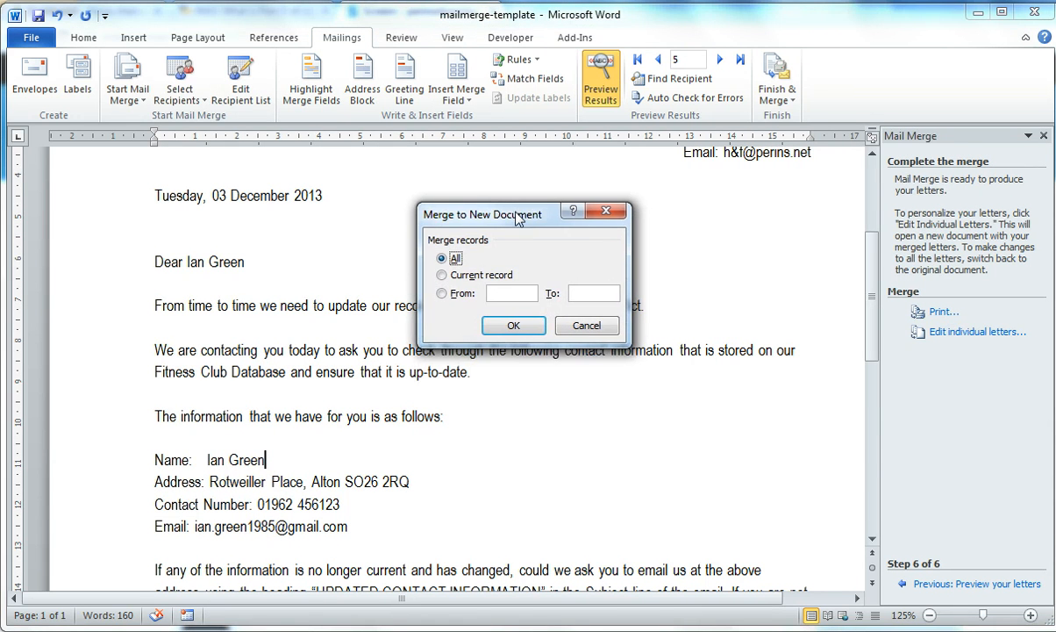
left_click(514, 327)
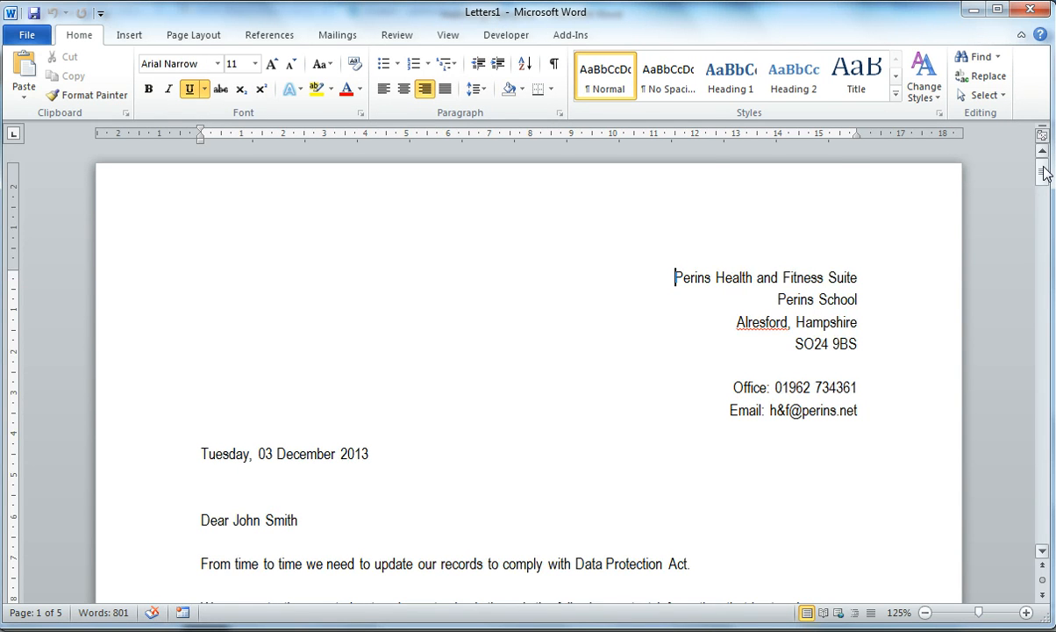
mouse_move(1041, 168)
left_mouse_down()
mouse_move(1047, 532)
mouse_move(1043, 169)
left_mouse_up()
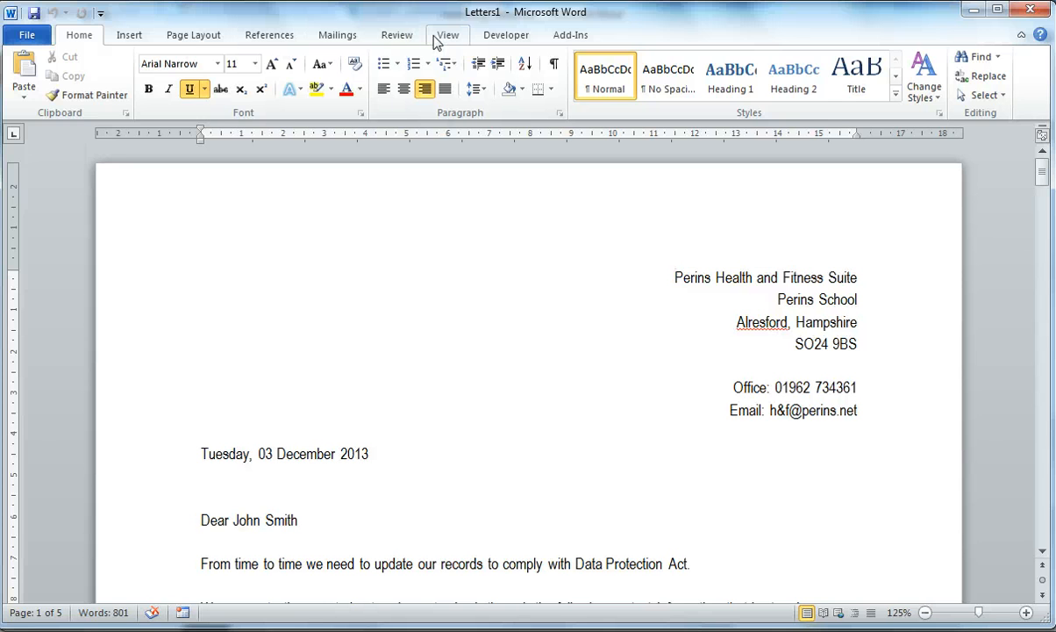
Step: Display the merged letters two pages side by side at 50% zoom and look through them
left_click(449, 38)
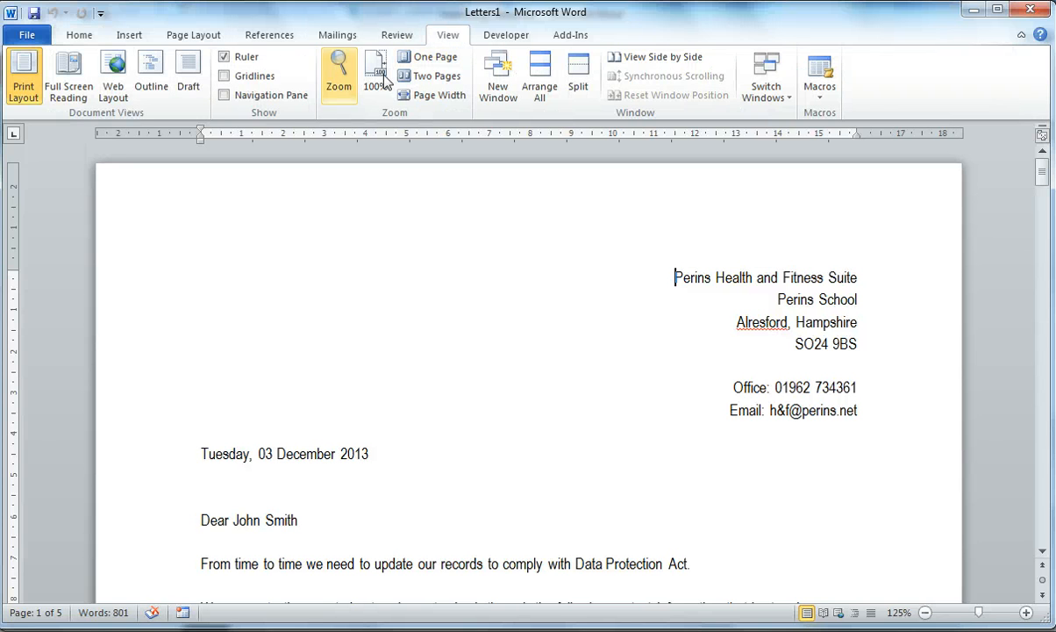
left_click(428, 78)
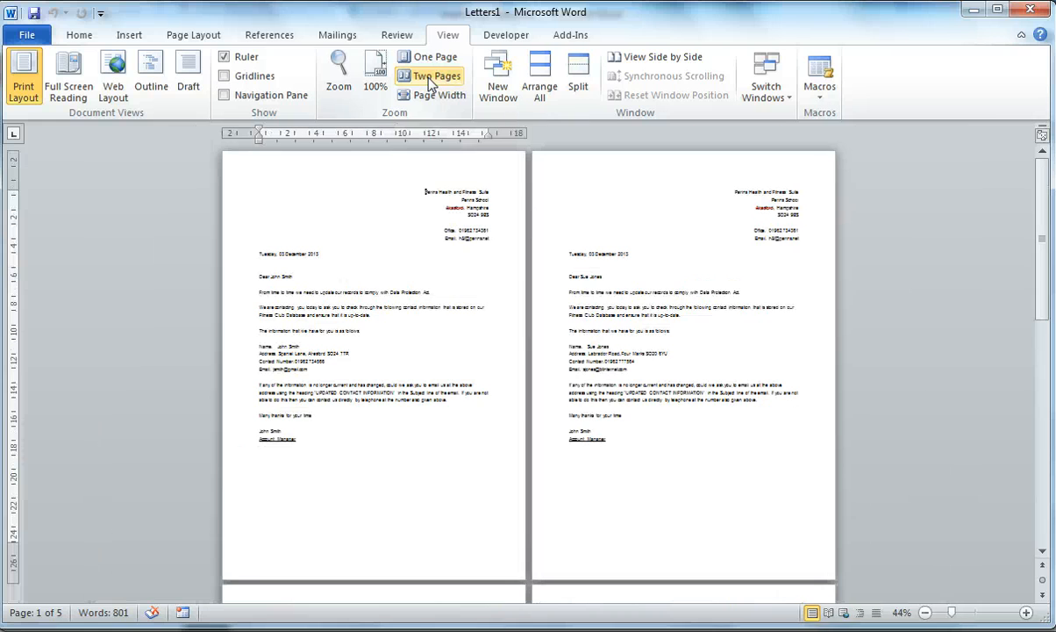
left_click(339, 74)
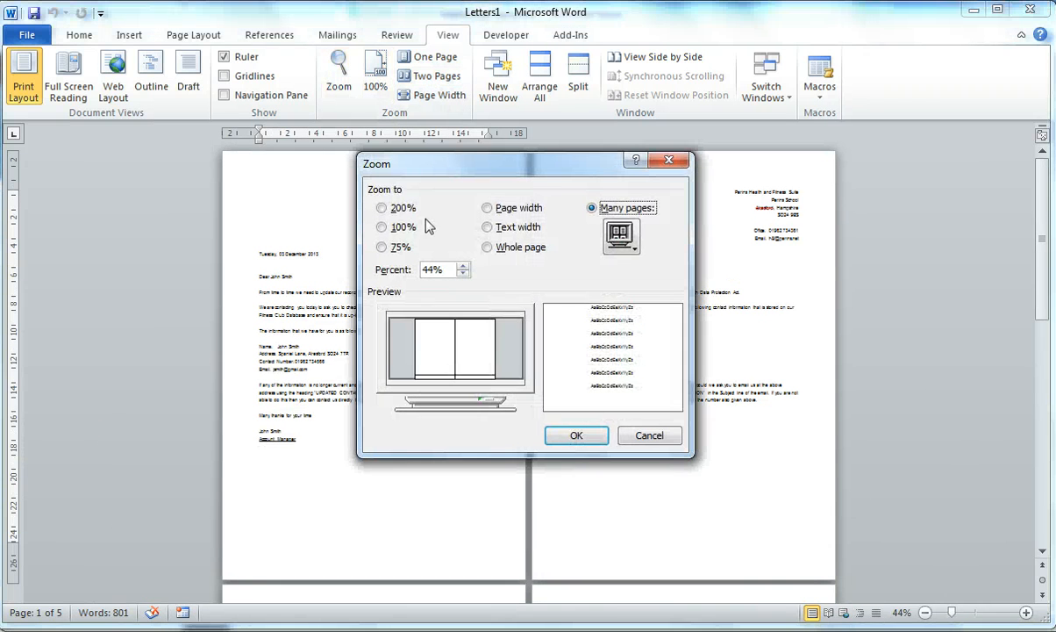
left_click(464, 273)
left_click(464, 267)
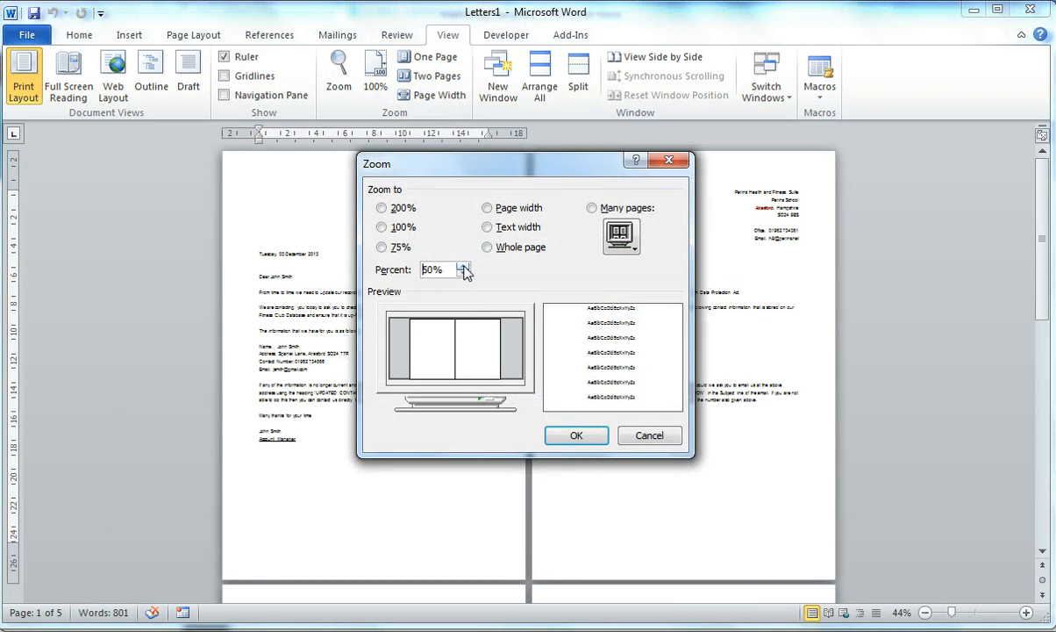
left_click(592, 436)
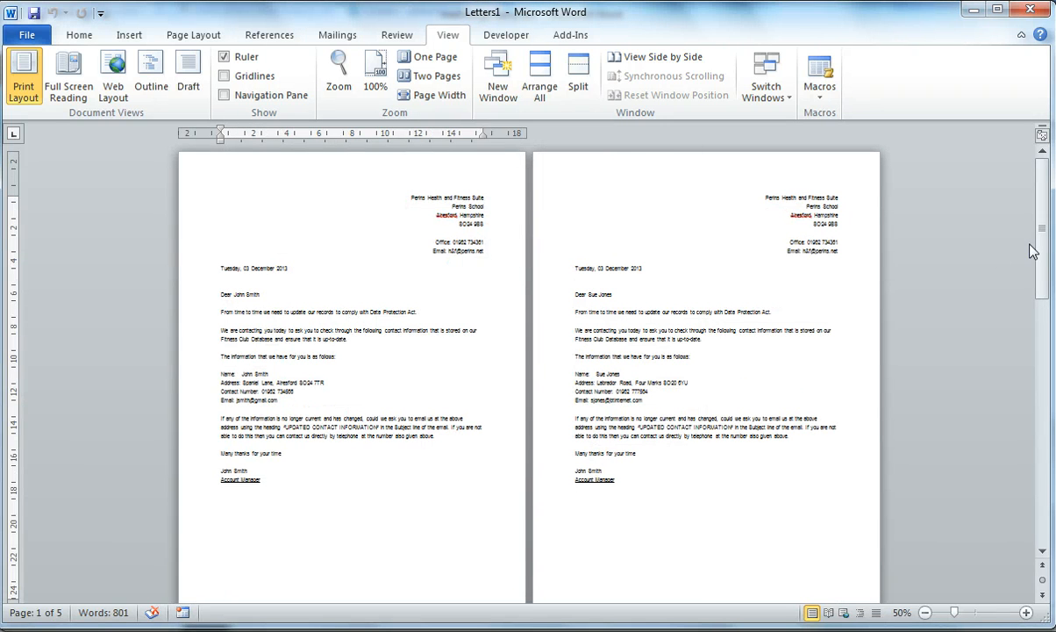
left_click_drag(1041, 249, 1029, 195)
Step: Save the merged letters as a Word document named "mail merge letters" in the CAMBRIDGE NATIONALS > YEAR9 > R002-DATABASE folder
left_click(33, 13)
type("mai")
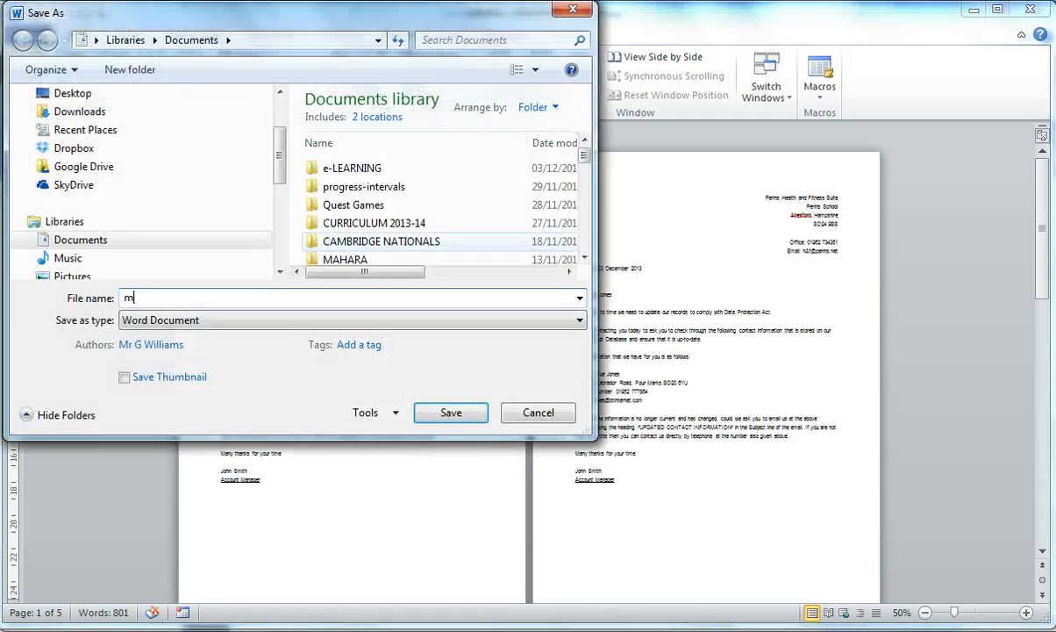
double_click(386, 223)
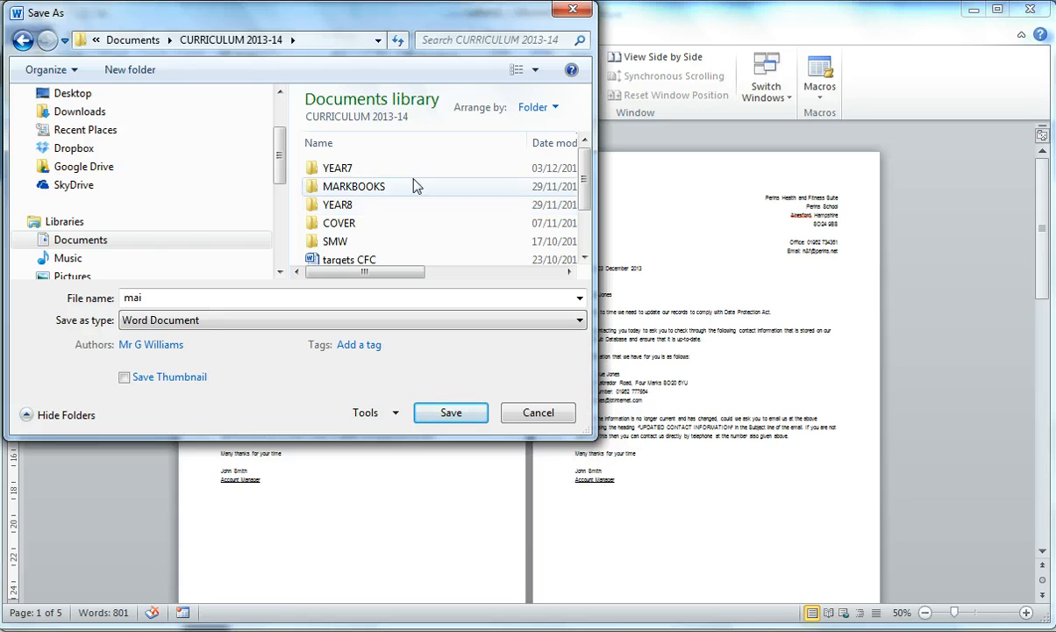
left_click(145, 42)
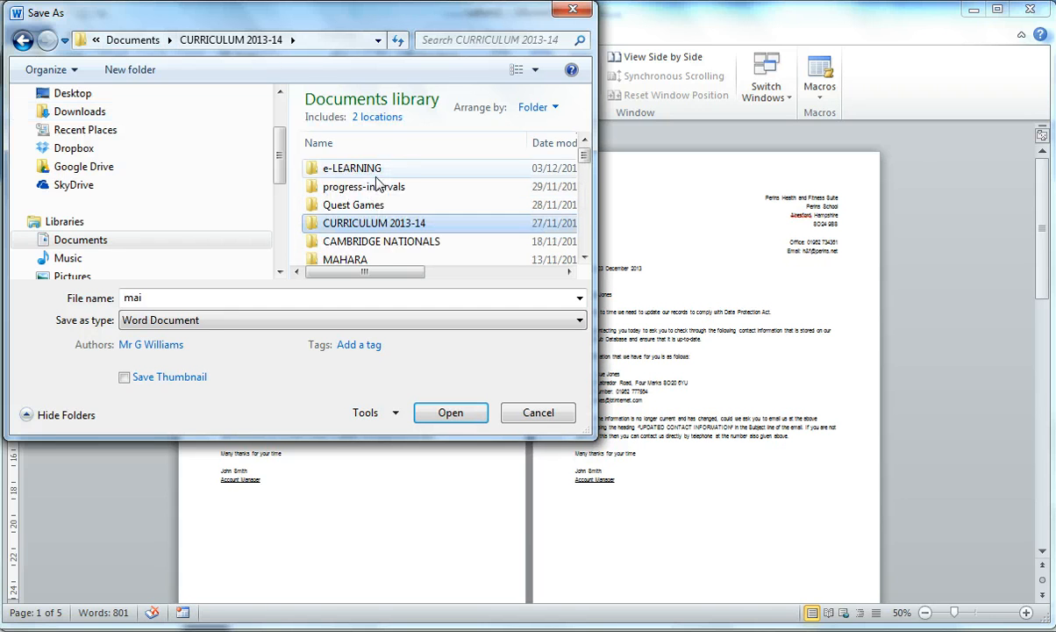
double_click(376, 240)
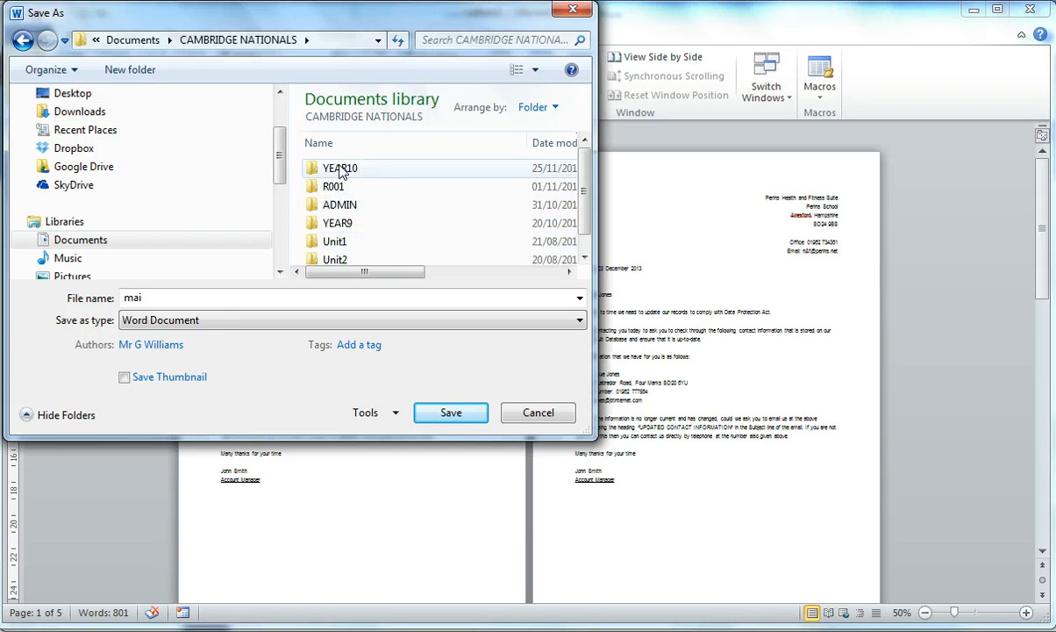
double_click(347, 224)
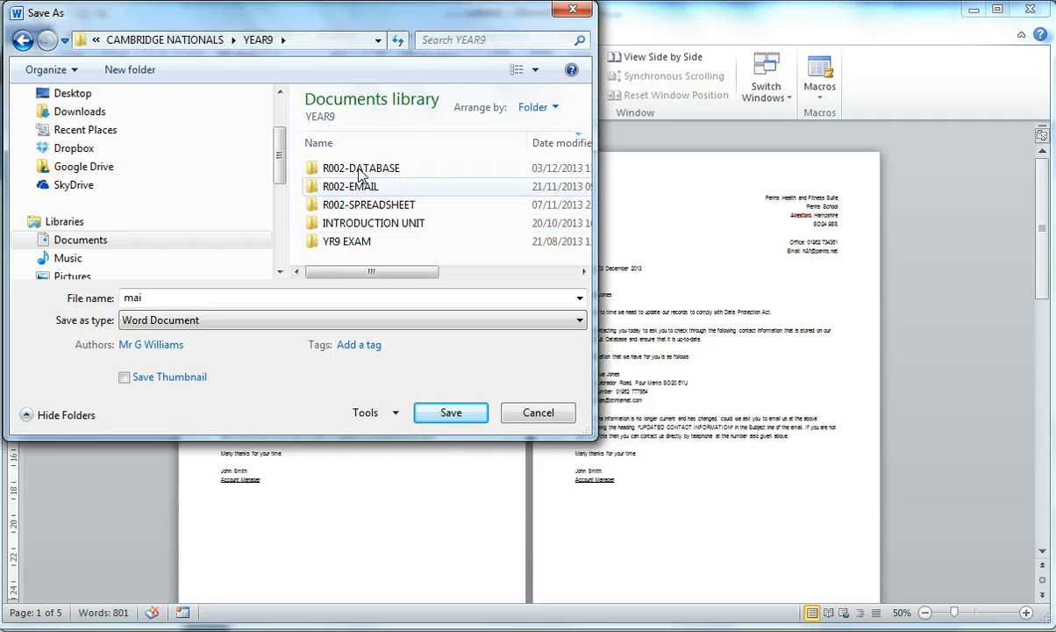
double_click(359, 170)
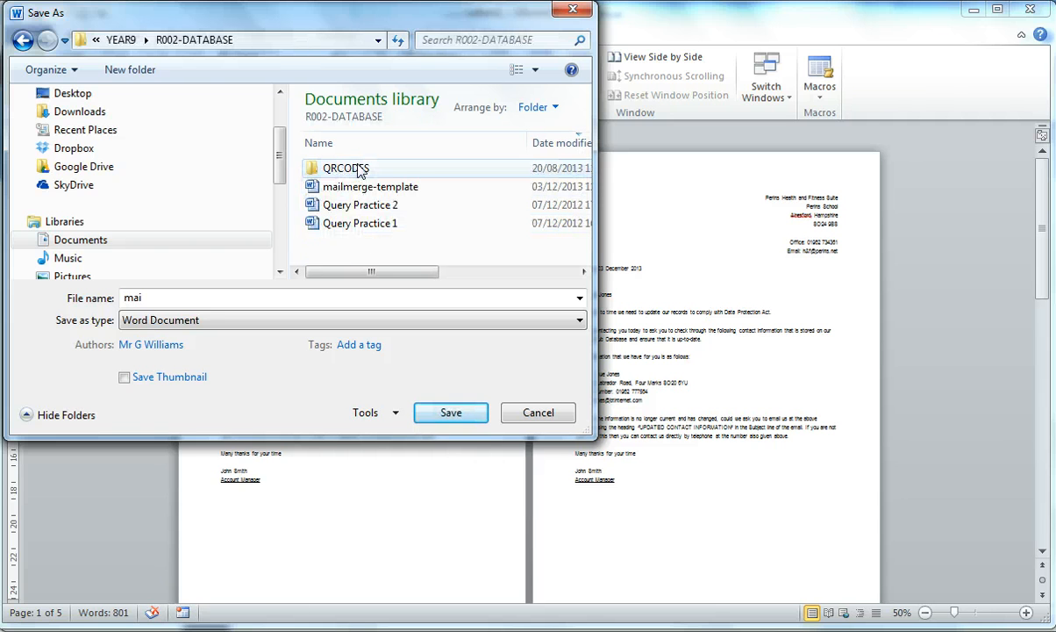
double_click(277, 300)
type("m")
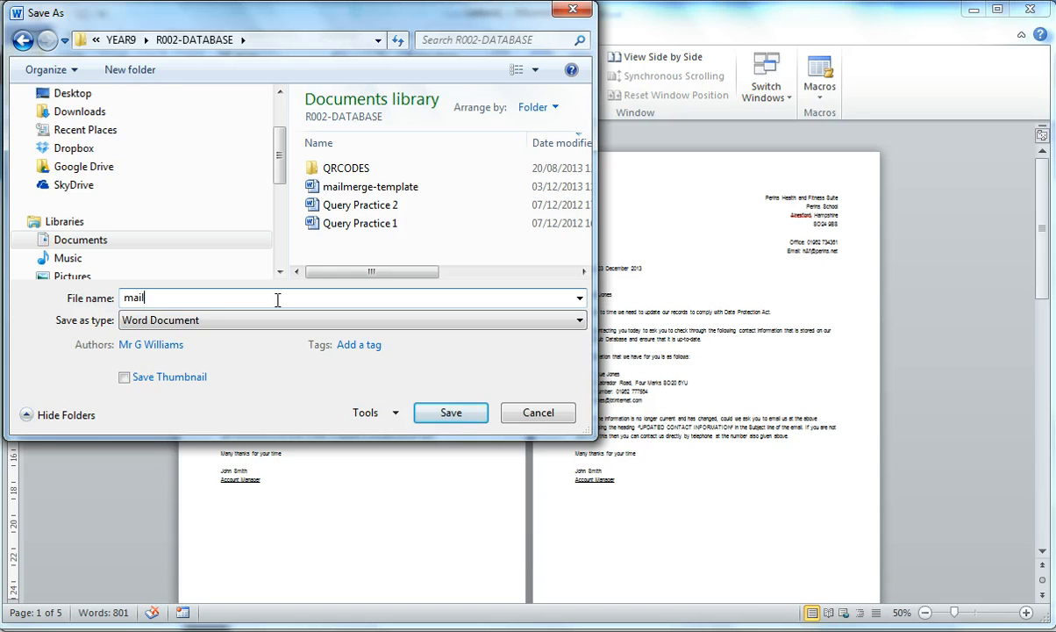
type("erge letters")
left_click(445, 412)
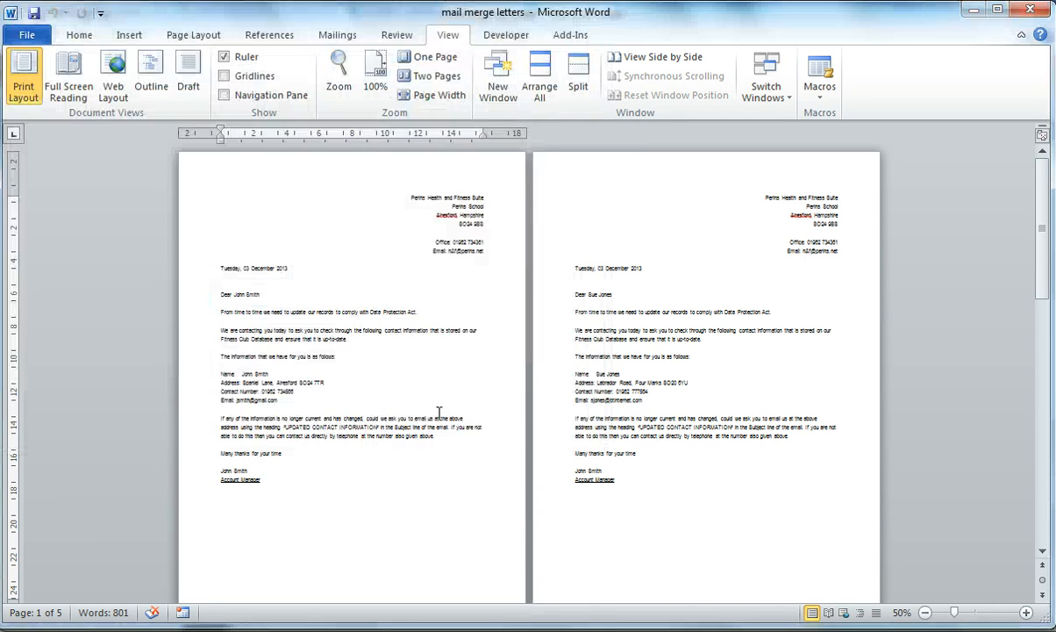
Step: Close the merged letters document and the mailmerge-template document, saving the changes to the template
left_click(653, 418)
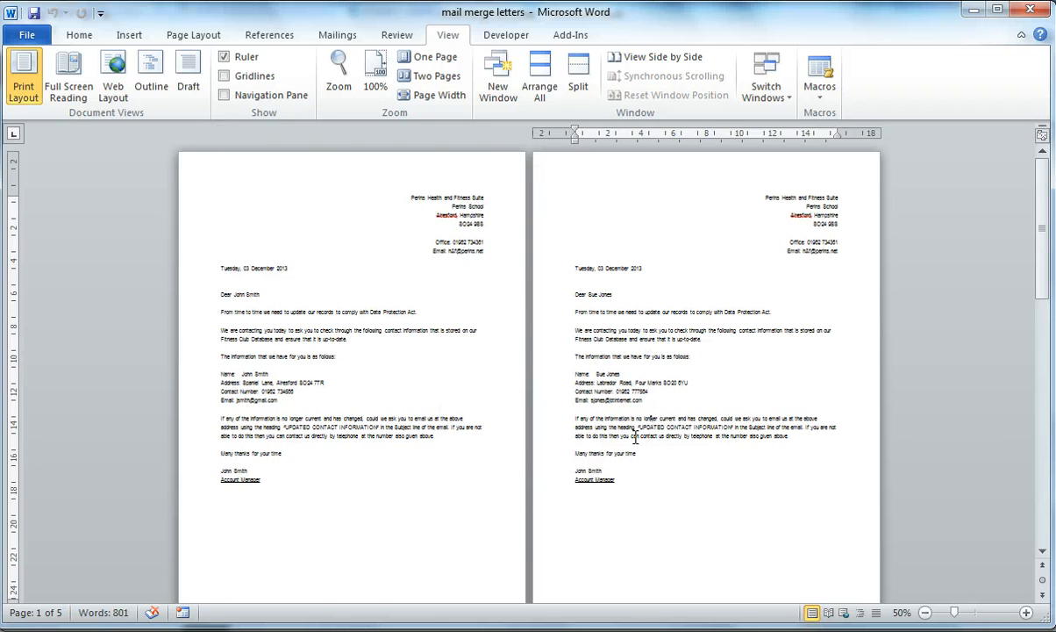
left_click(1031, 9)
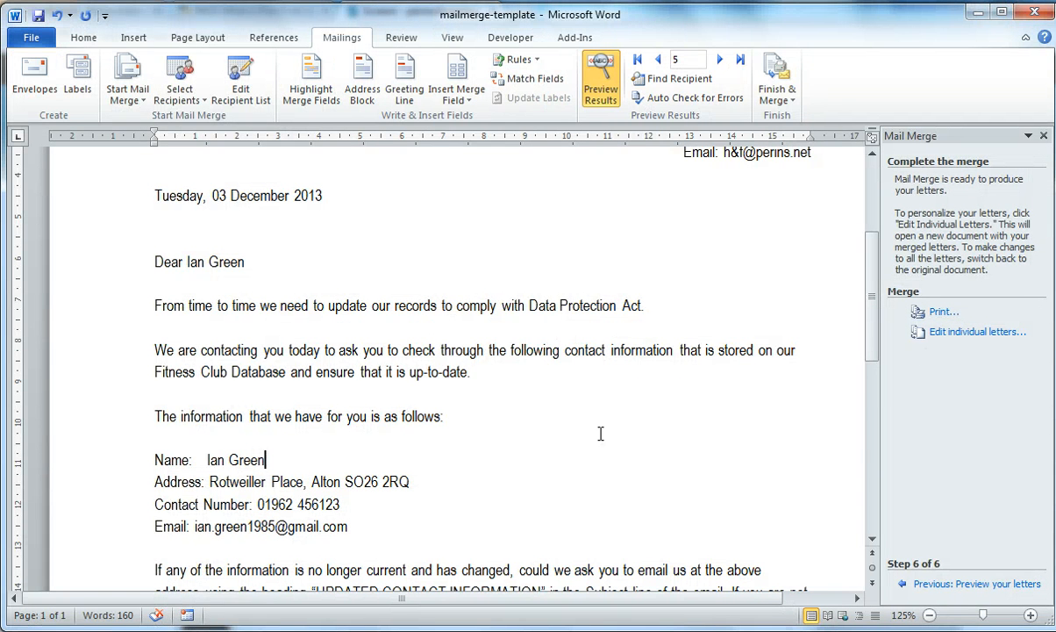
mouse_move(872, 339)
left_mouse_down()
mouse_move(877, 436)
mouse_move(877, 316)
mouse_move(884, 327)
left_mouse_up()
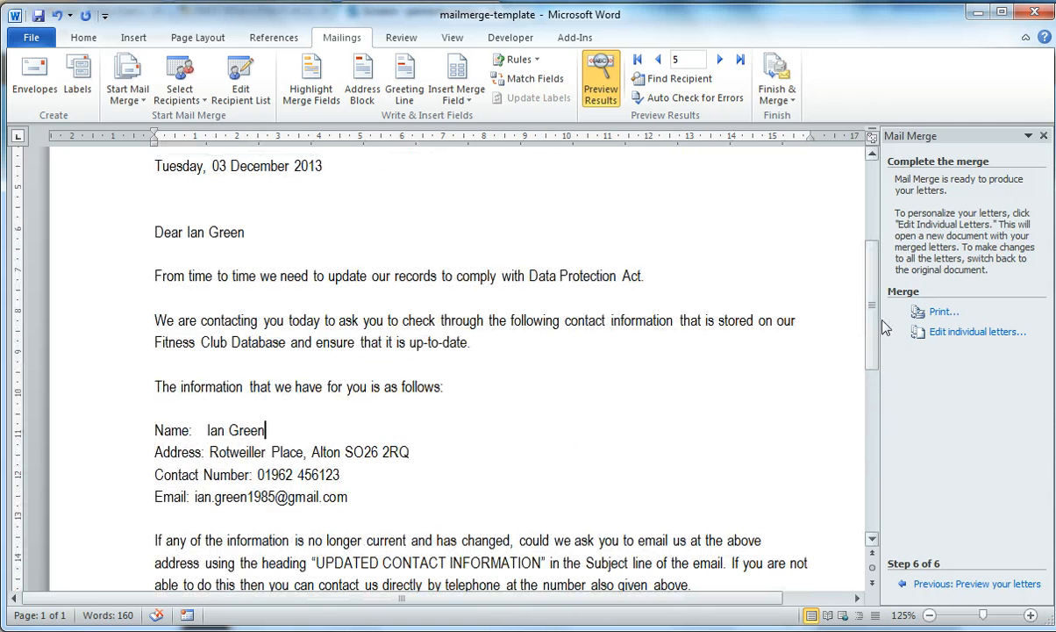
left_click(1036, 15)
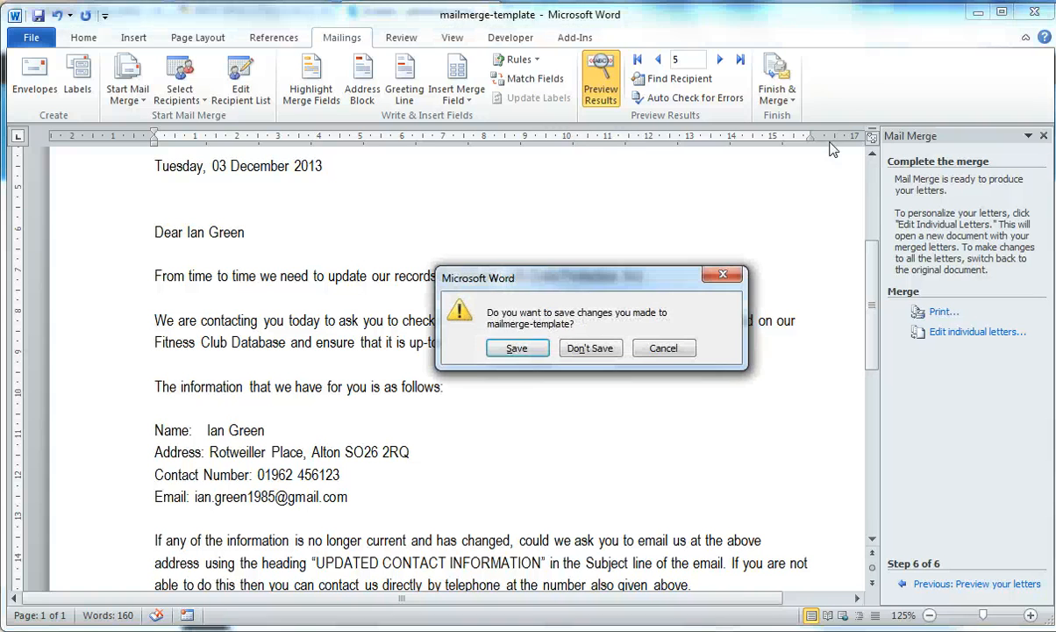
left_click(517, 350)
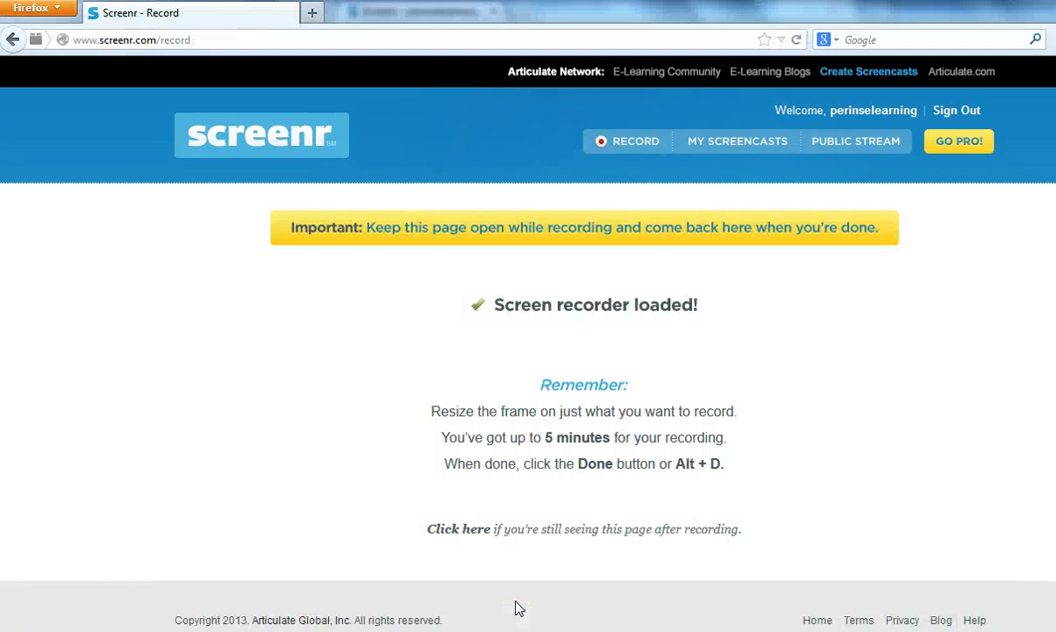
Step: Switch to the R002-DATABASE folder window and reopen mailmerge-template in Word, allowing the SQL command to load the Contact Details data
key("alt+Tab")
key("alt+Tab")
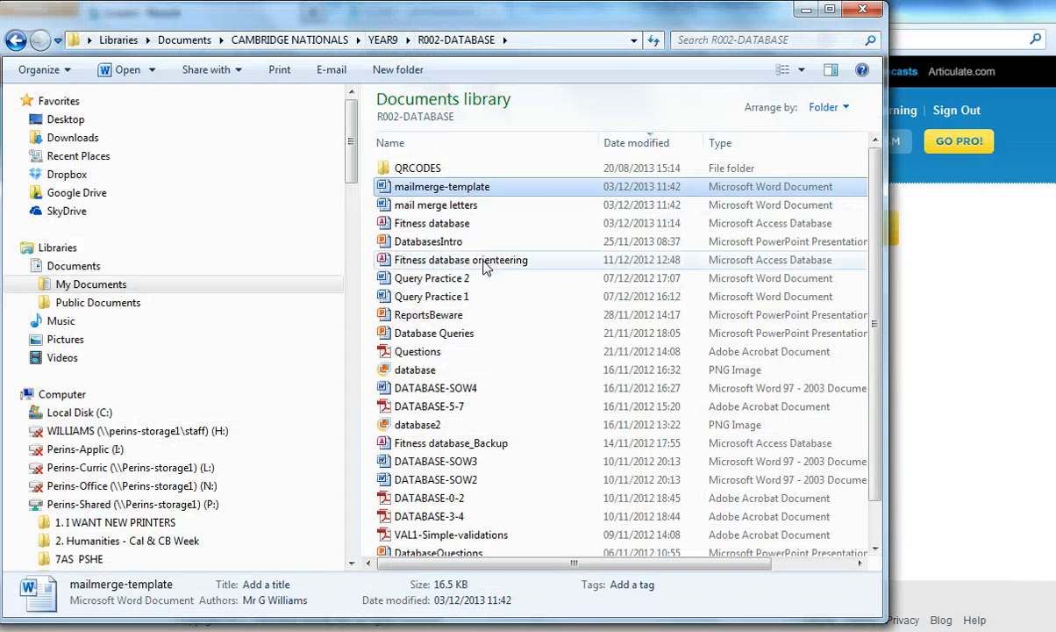
double_click(446, 187)
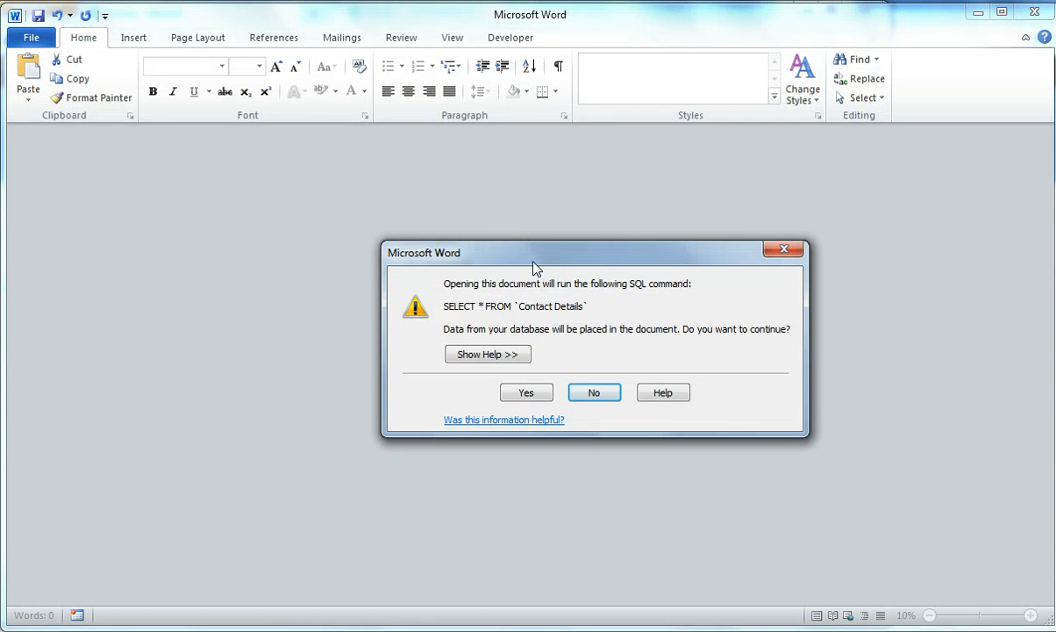
left_click_drag(477, 247, 409, 221)
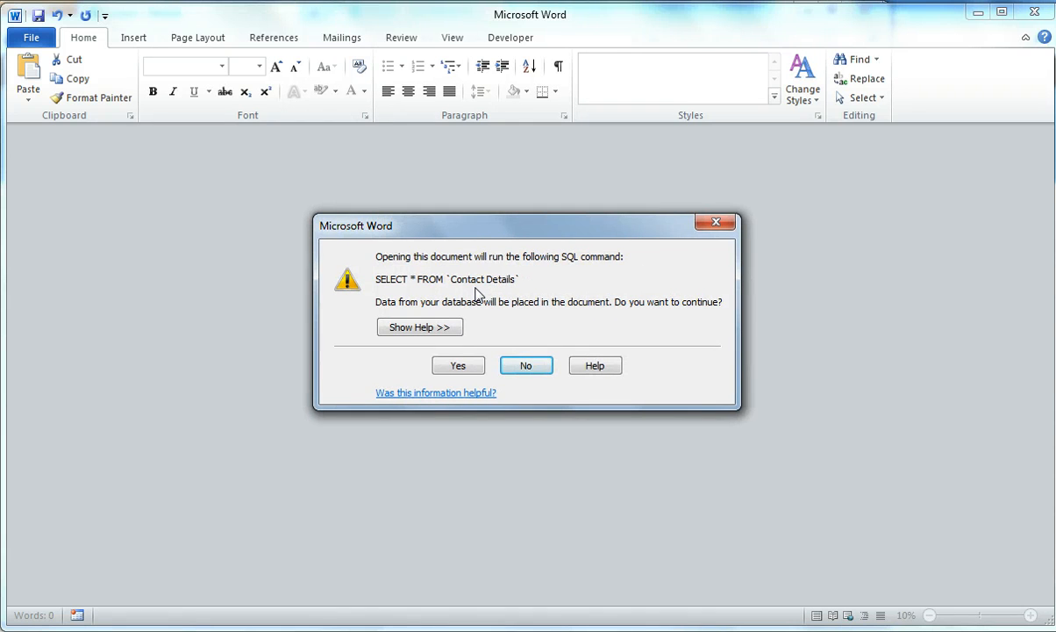
left_click(464, 368)
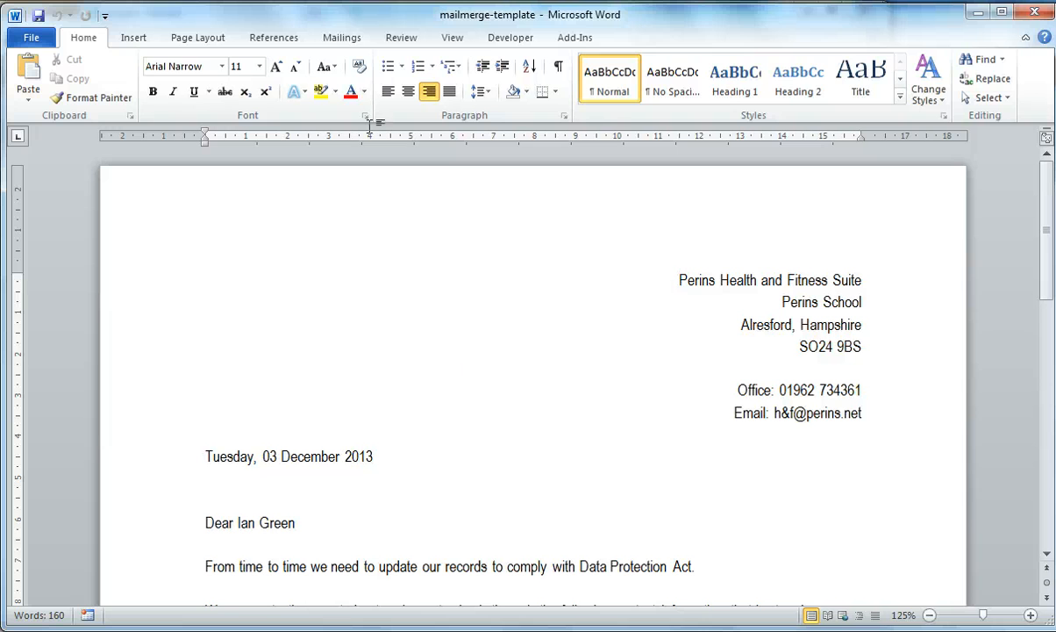
Step: Turn off the merge results preview in the reopened template to show the merge fields
left_click(340, 40)
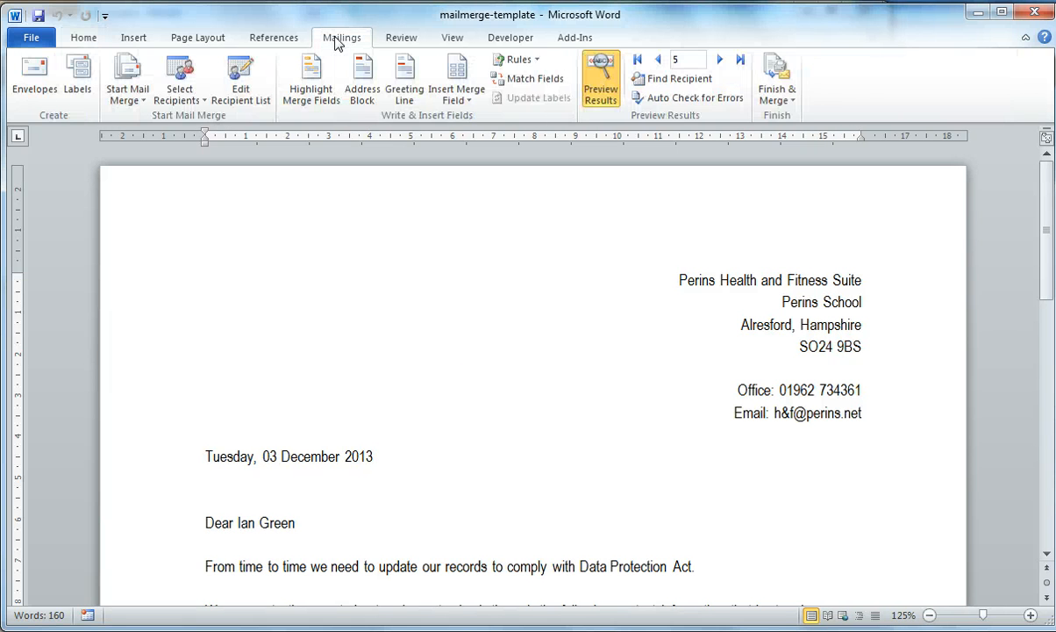
left_click(604, 81)
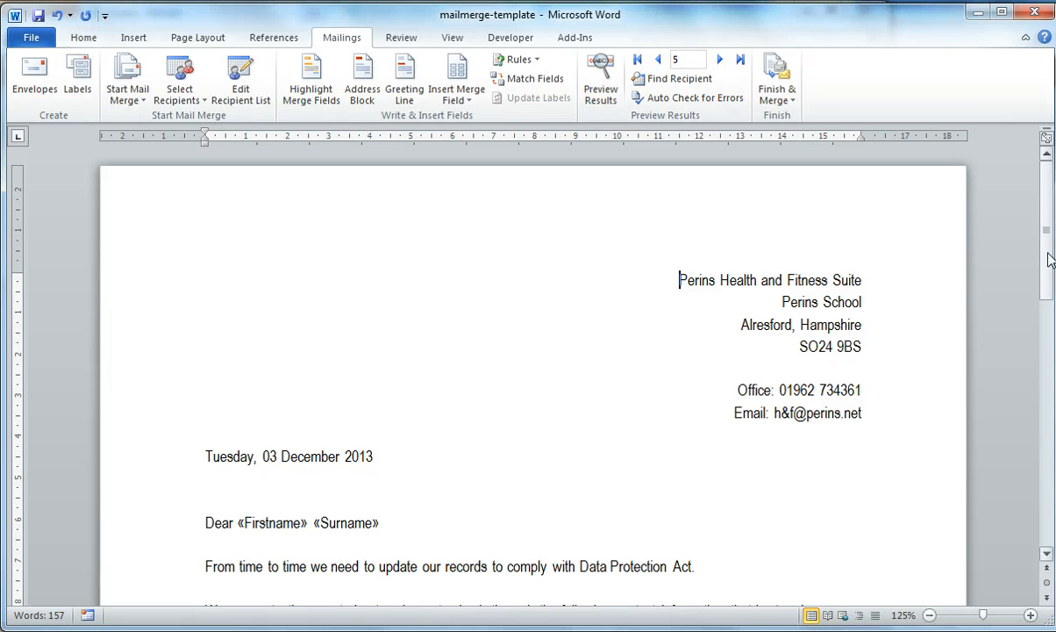
left_click_drag(1048, 250, 1044, 282)
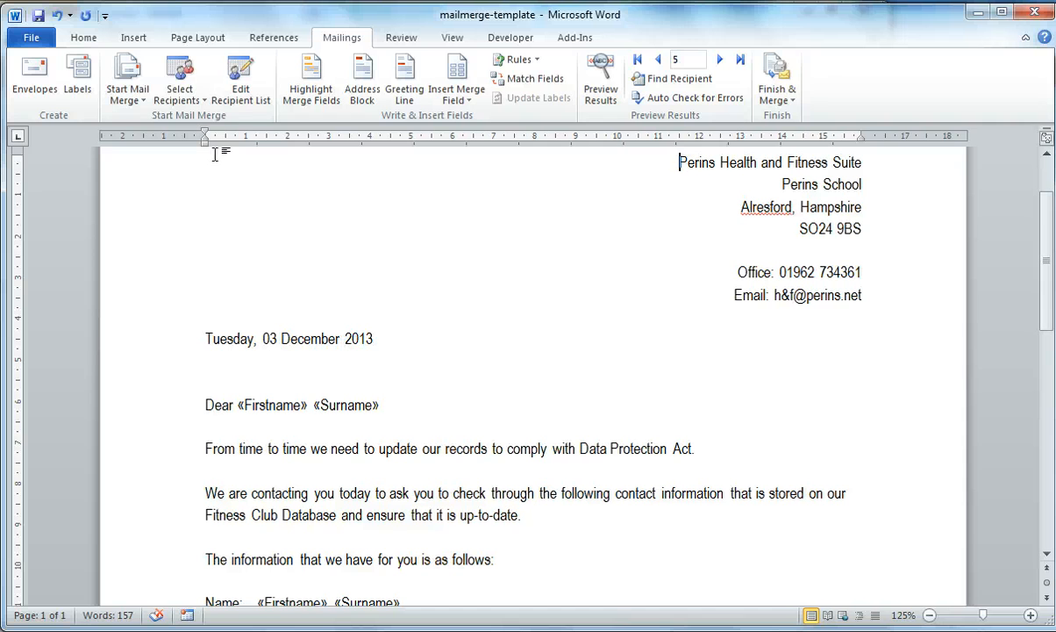
left_click(133, 101)
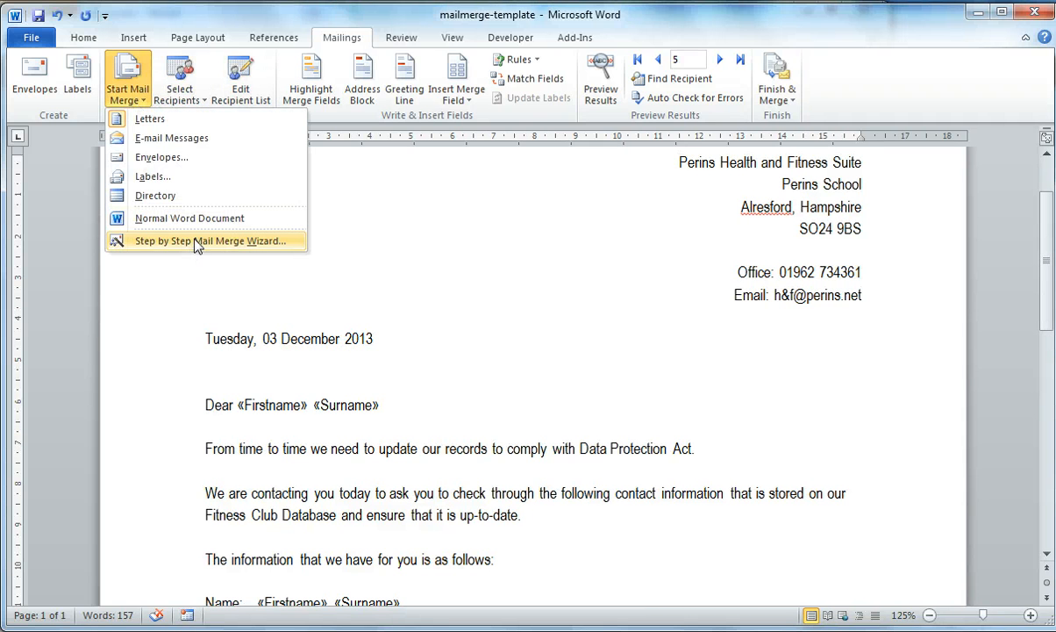
left_click(392, 305)
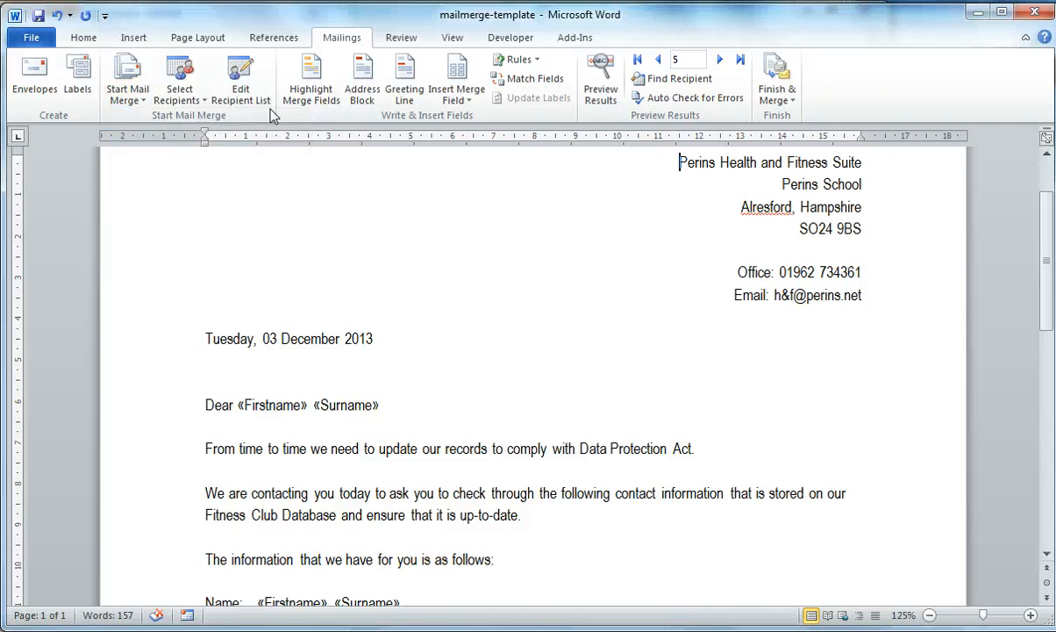